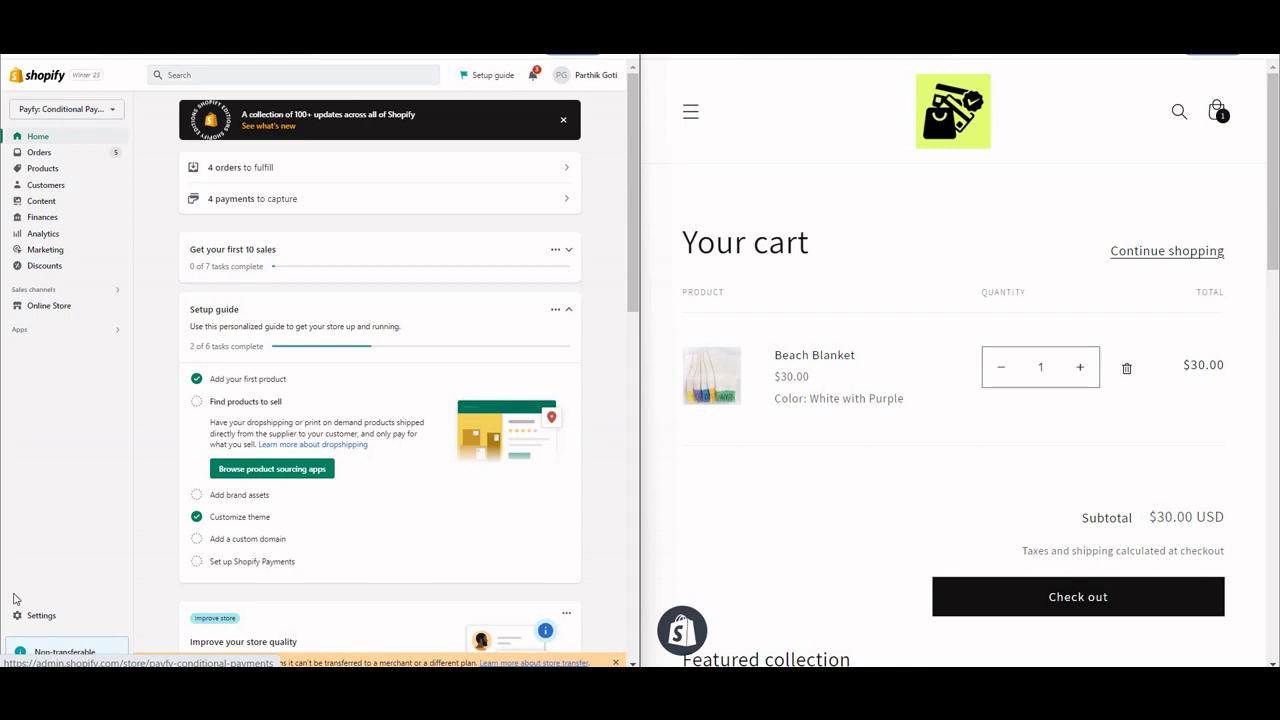
# Open the General shipping profile and review the Domestic Economy rates: free on $50.00 and up, otherwise $4.90.
pyautogui.click(48, 616)
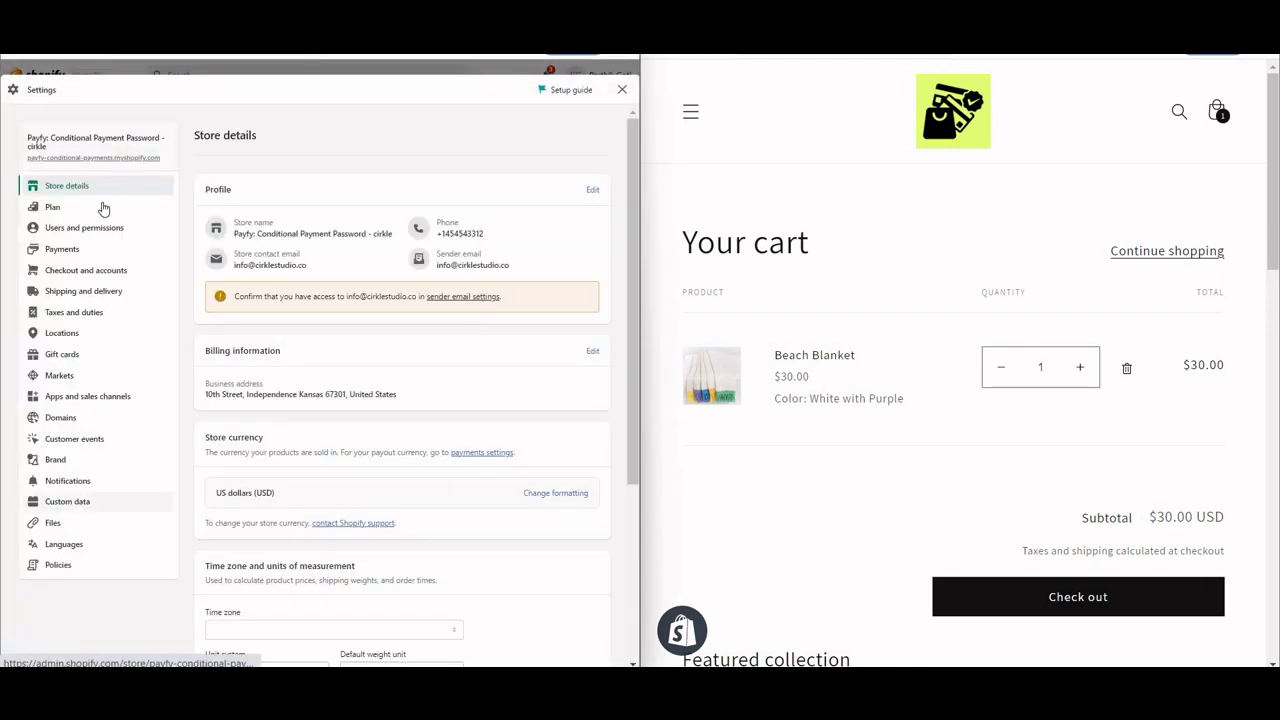
pyautogui.click(82, 295)
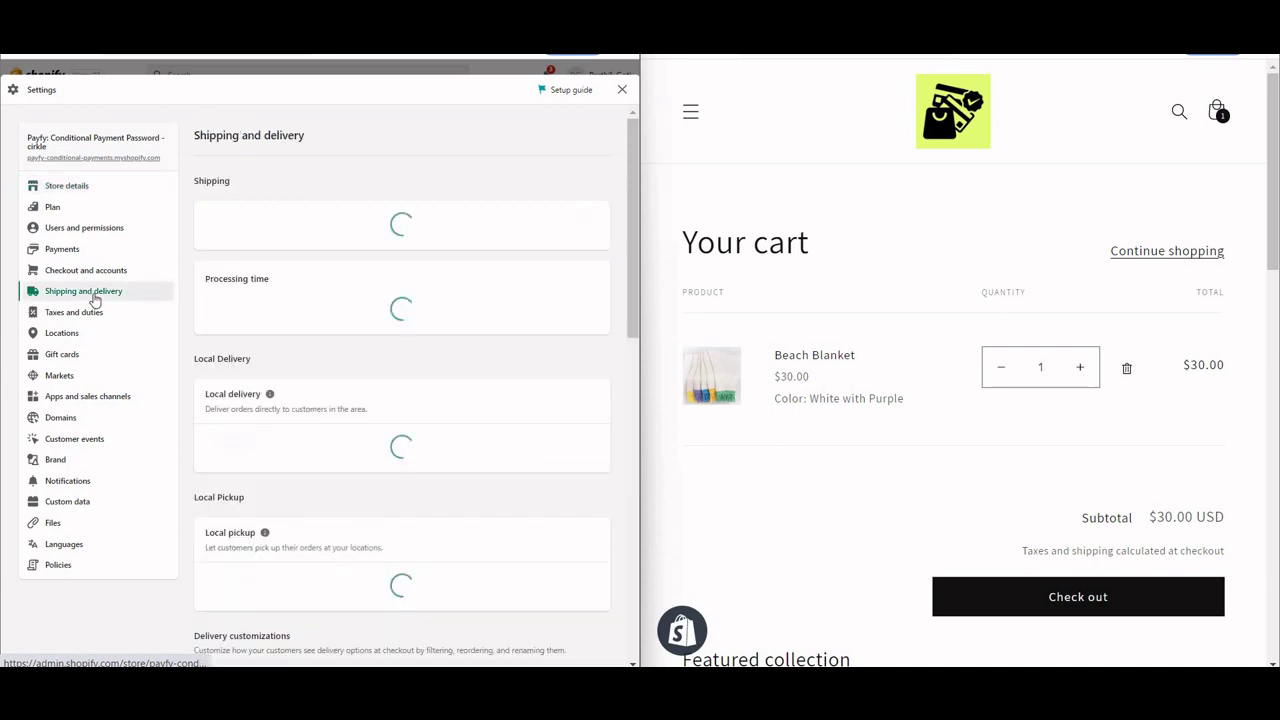
pyautogui.click(574, 306)
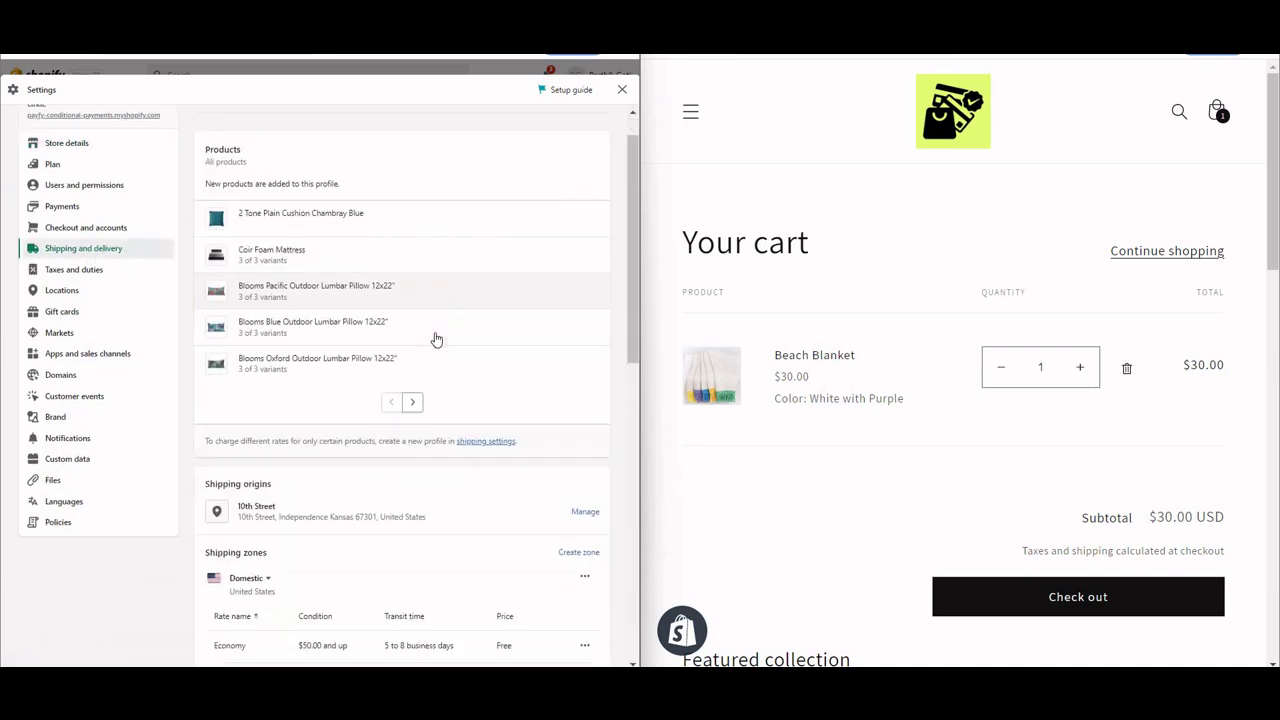
pyautogui.scroll(-3, 436, 350)
pyautogui.doubleClick(236, 356)
pyautogui.moveTo(298, 355); pyautogui.dragTo(348, 356)
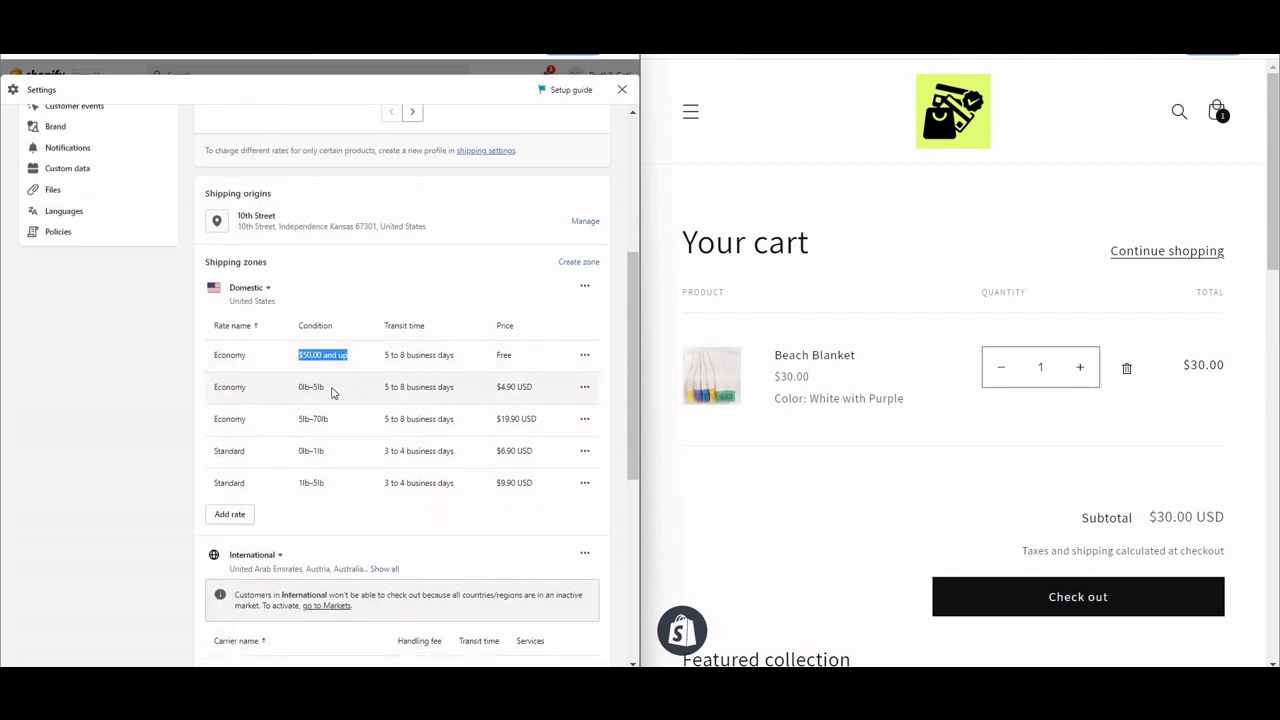
pyautogui.moveTo(497, 386); pyautogui.dragTo(518, 387)
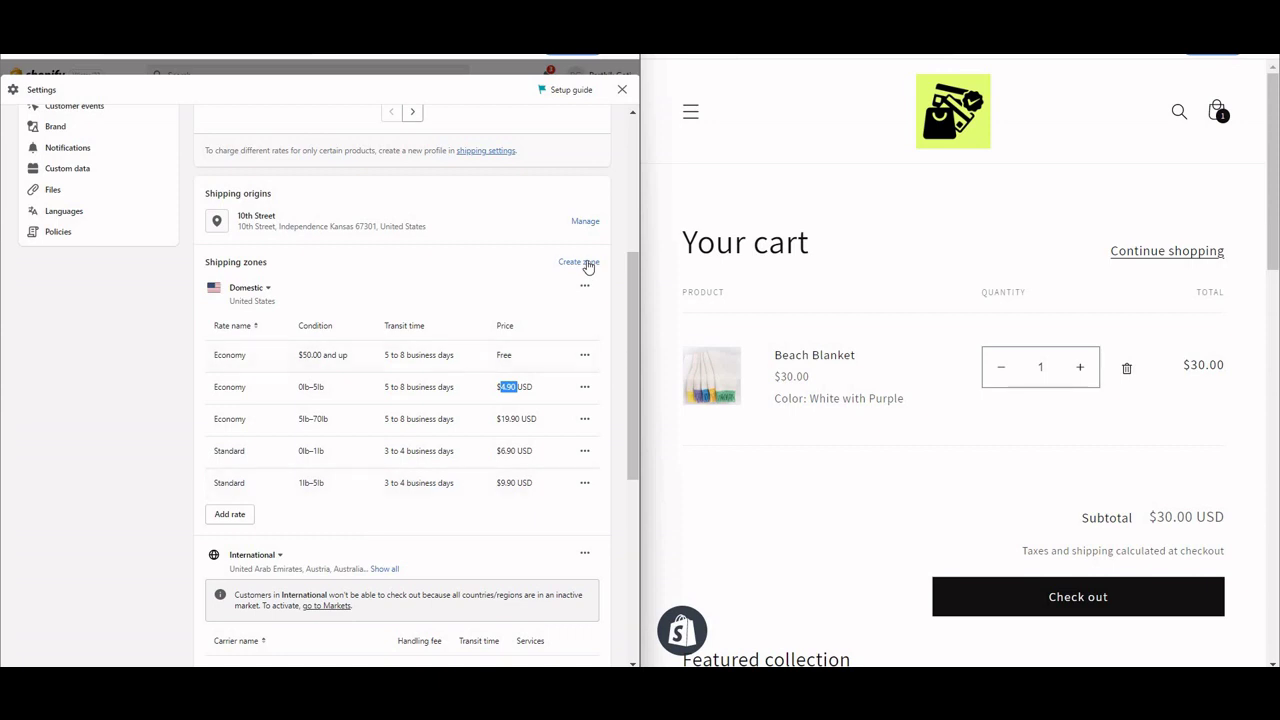
# Add a custom flat rate 'Extracharge with COD' priced $19.90 to the Domestic zone.
pyautogui.click(241, 516)
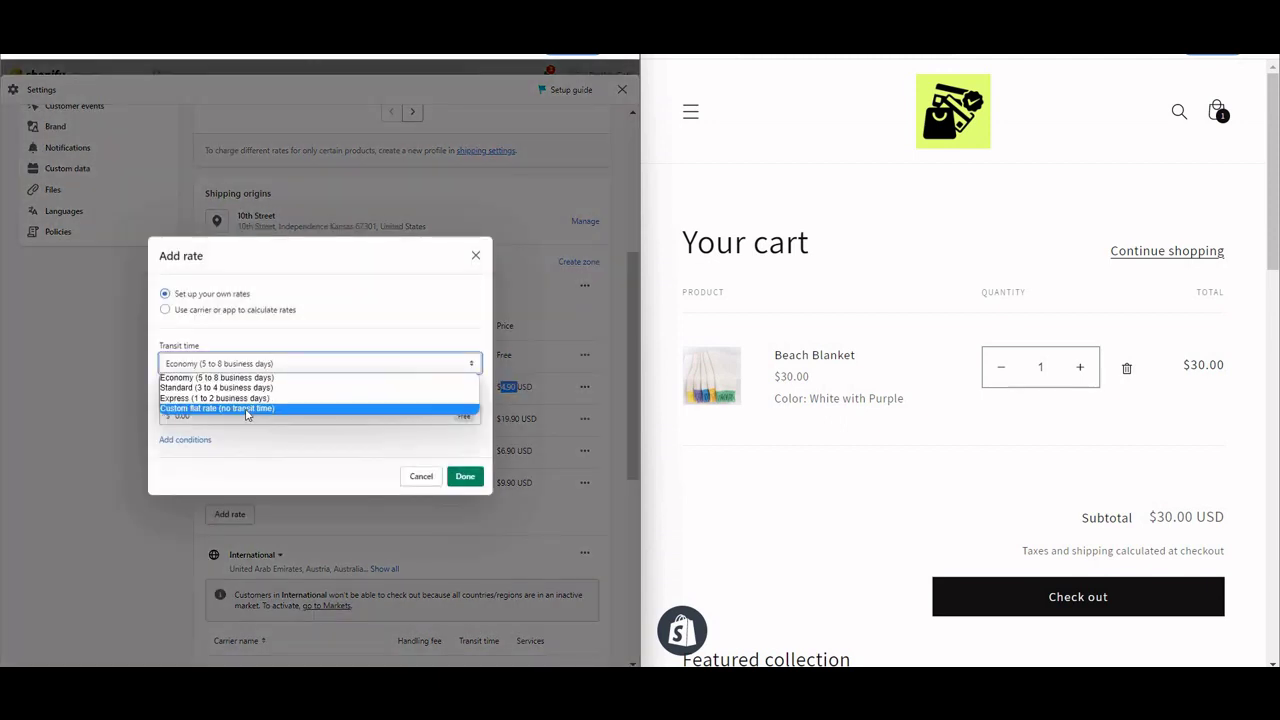
pyautogui.click(250, 410)
pyautogui.click(250, 385)
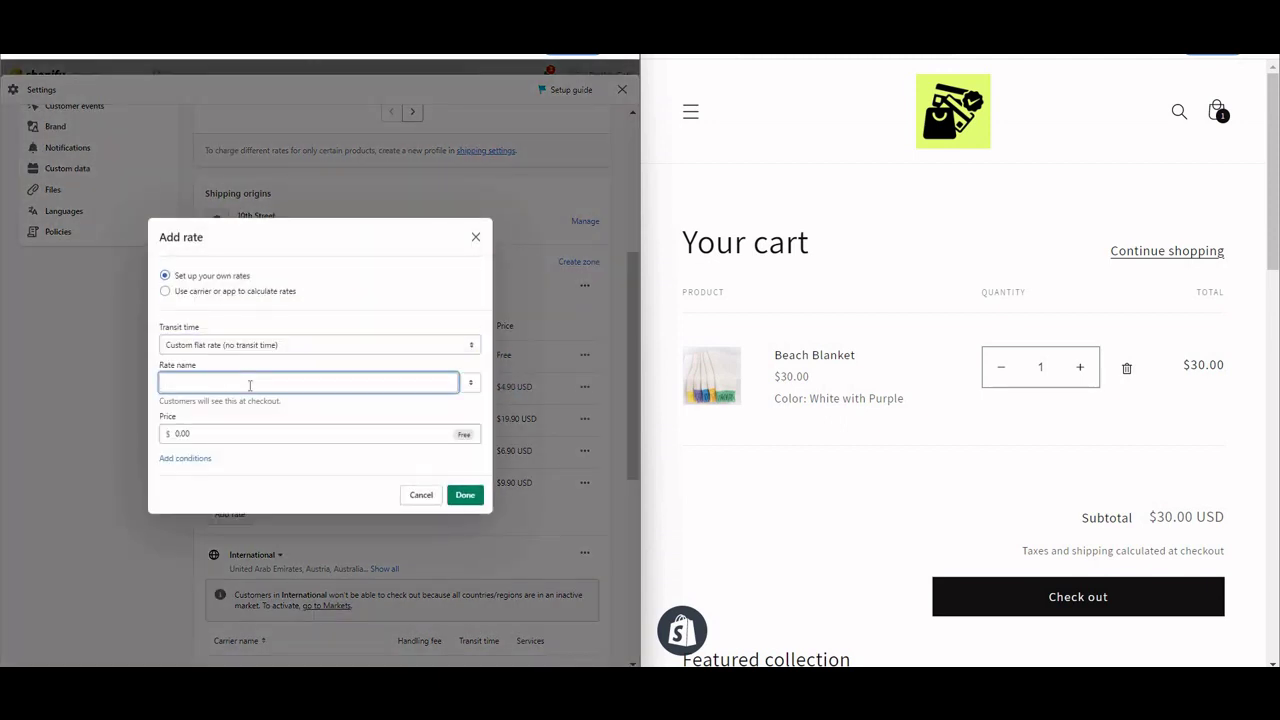
pyautogui.write('Extrach')
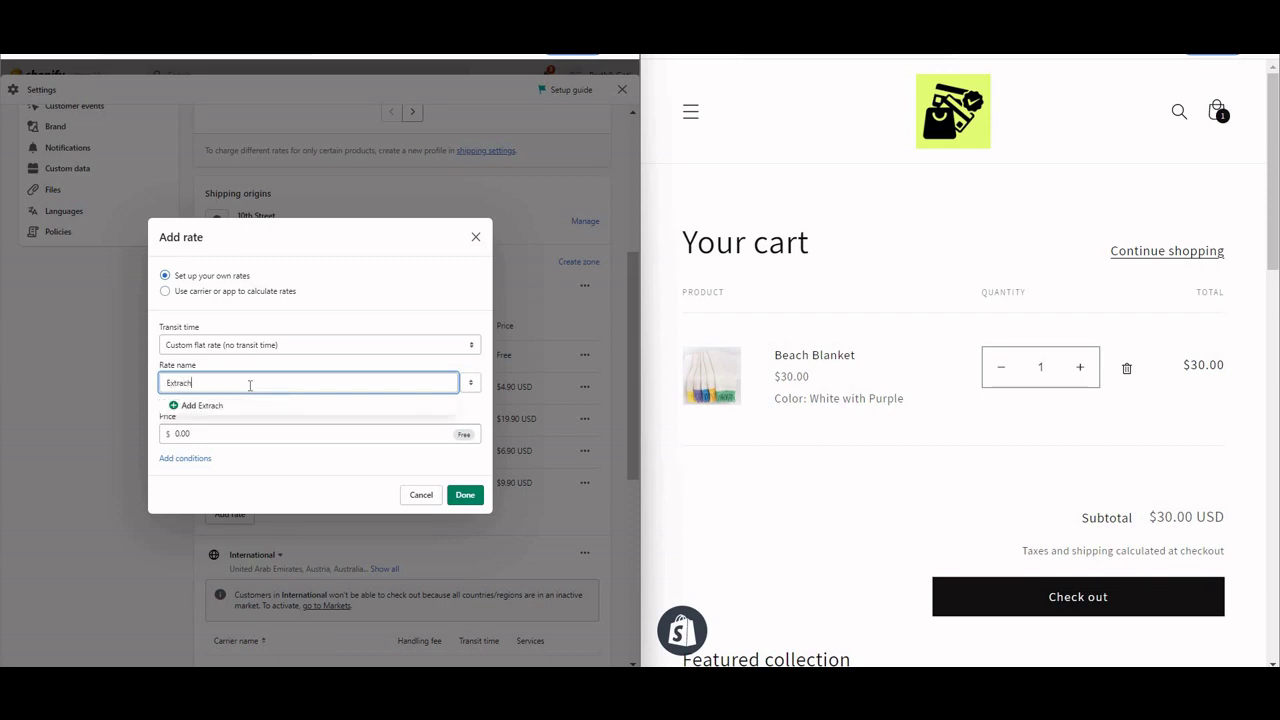
pyautogui.write('arge with COD')
pyautogui.click(351, 432)
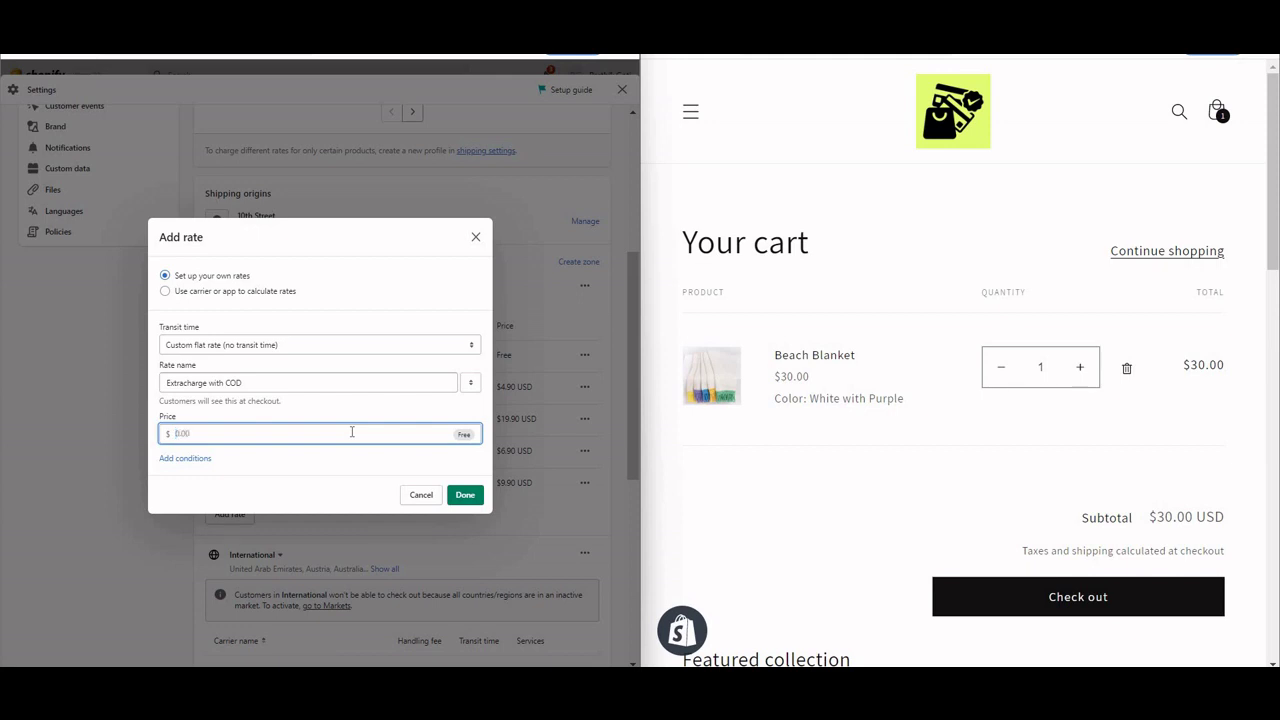
pyautogui.write('10')
pyautogui.click(465, 495)
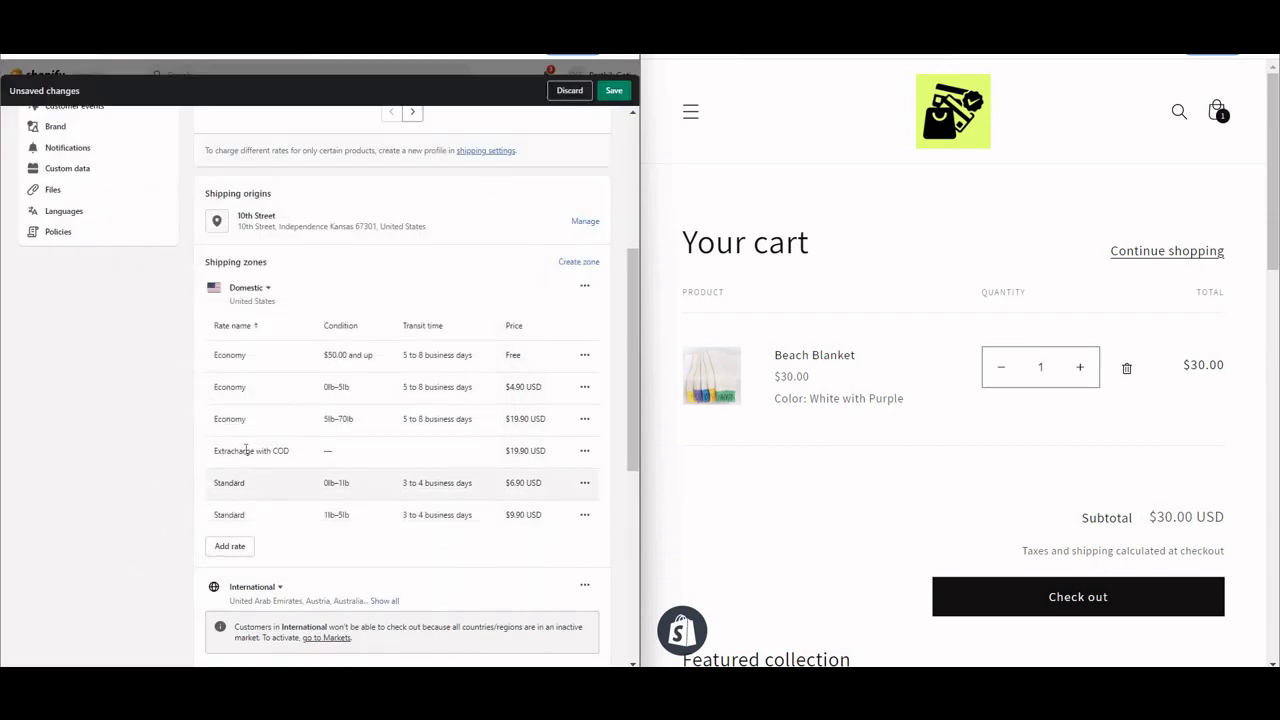
# Save the shipping profile with the new rate and go to the Payments settings.
pyautogui.tripleClick(268, 450)
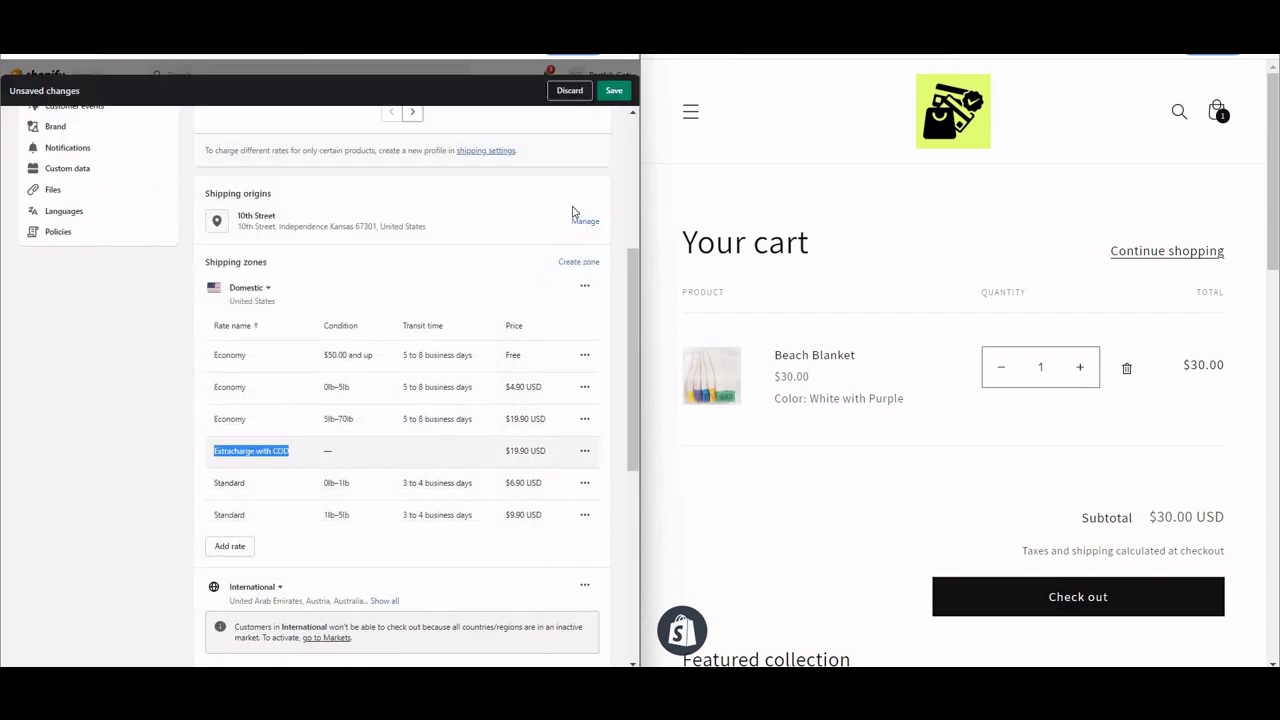
pyautogui.click(614, 91)
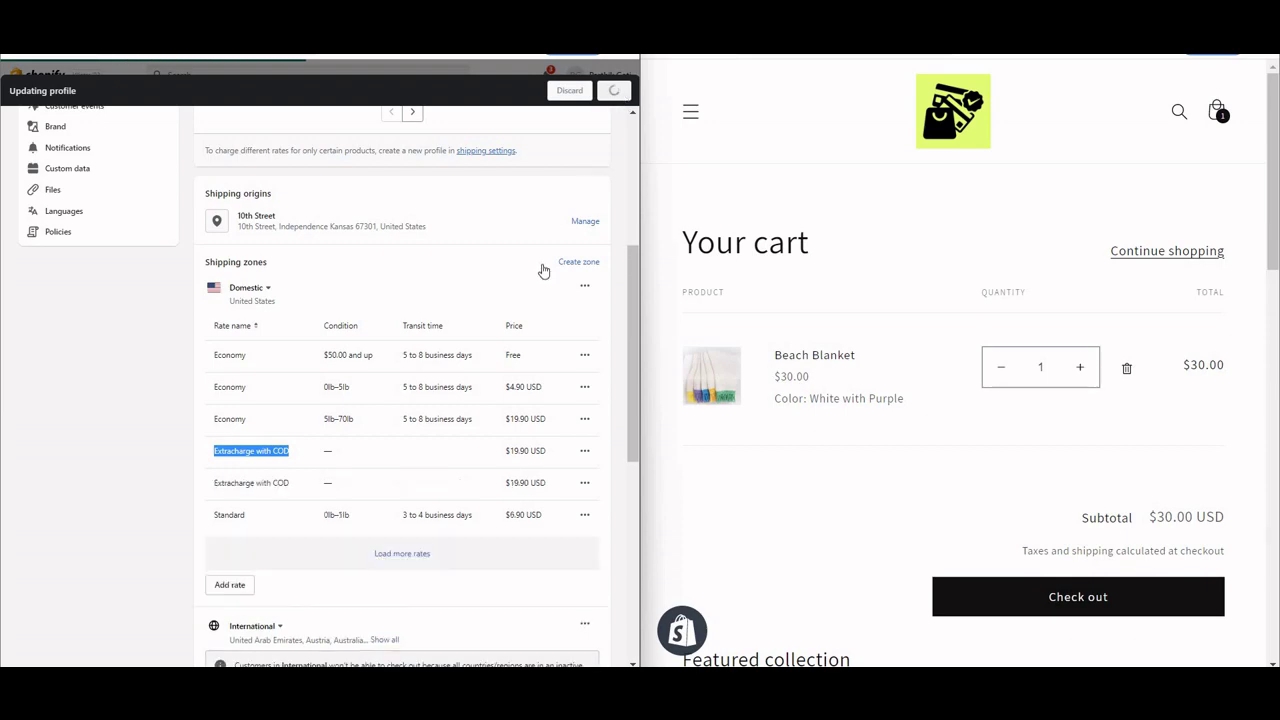
pyautogui.click(160, 253)
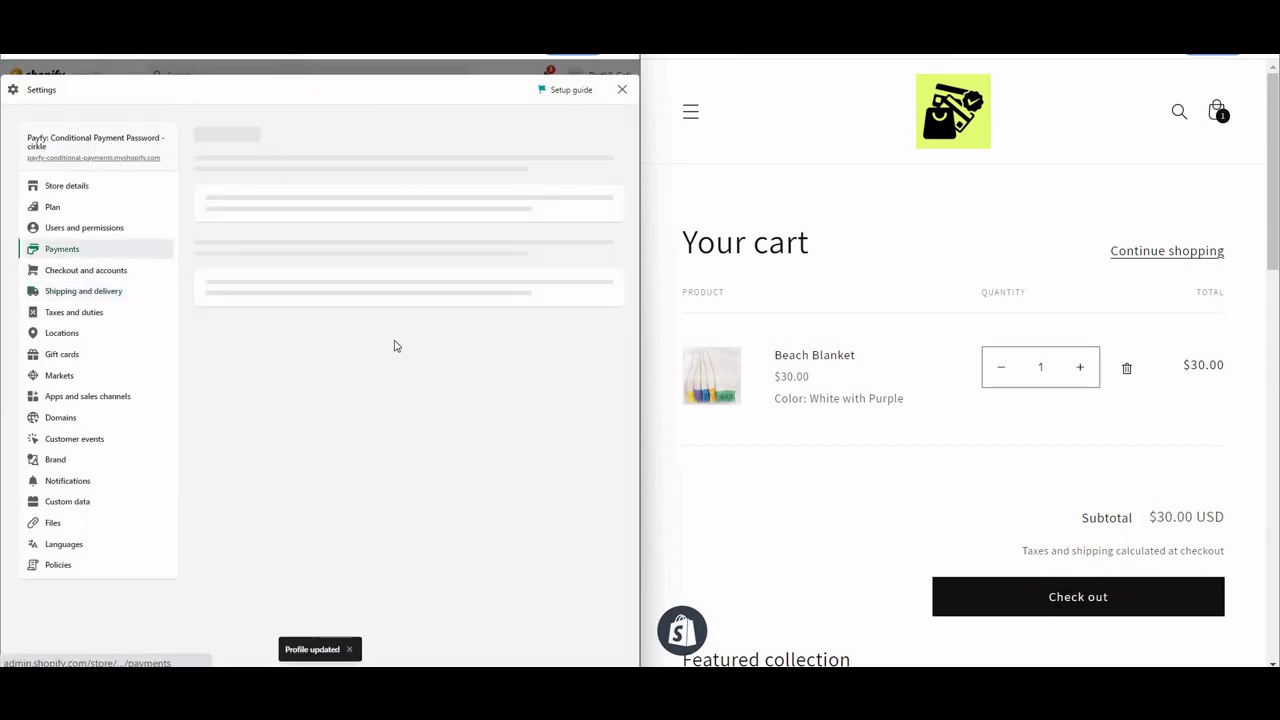
# Confirm Cash on Delivery (COD) is a manual payment method, then open the Payfy: Hide Payment Methods app.
pyautogui.scroll(-5, 403, 397)
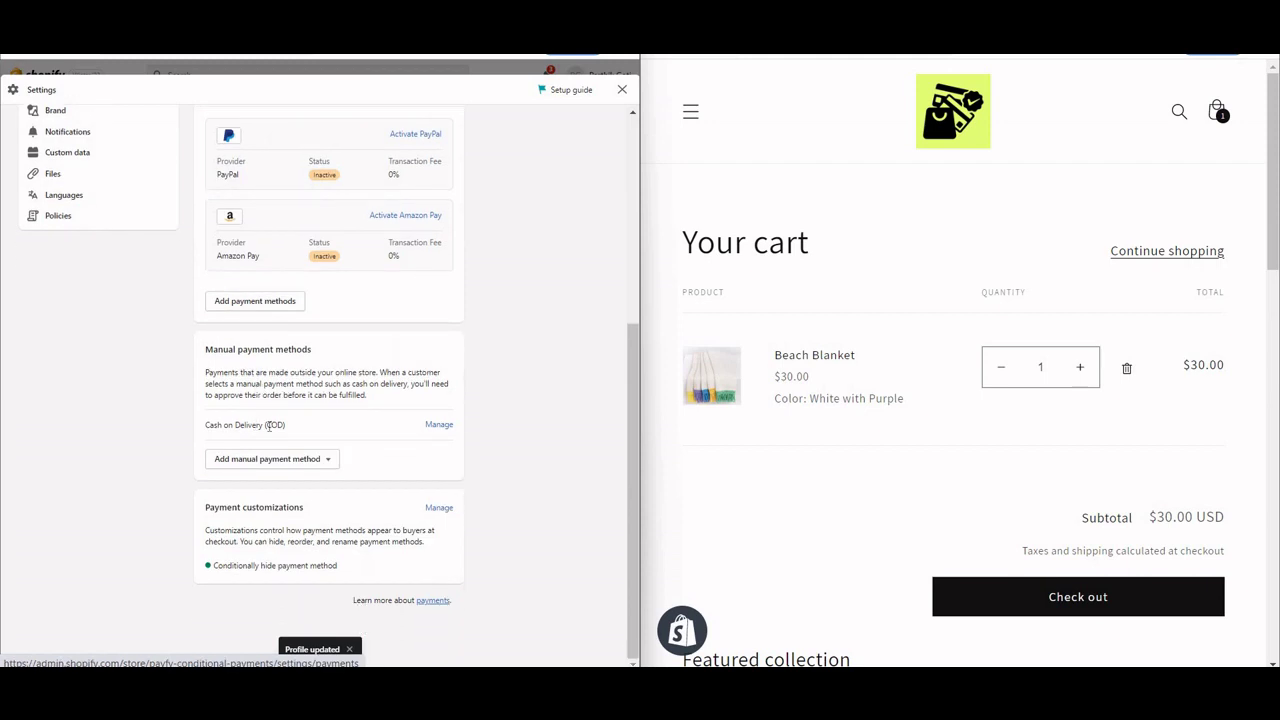
pyautogui.tripleClick(270, 426)
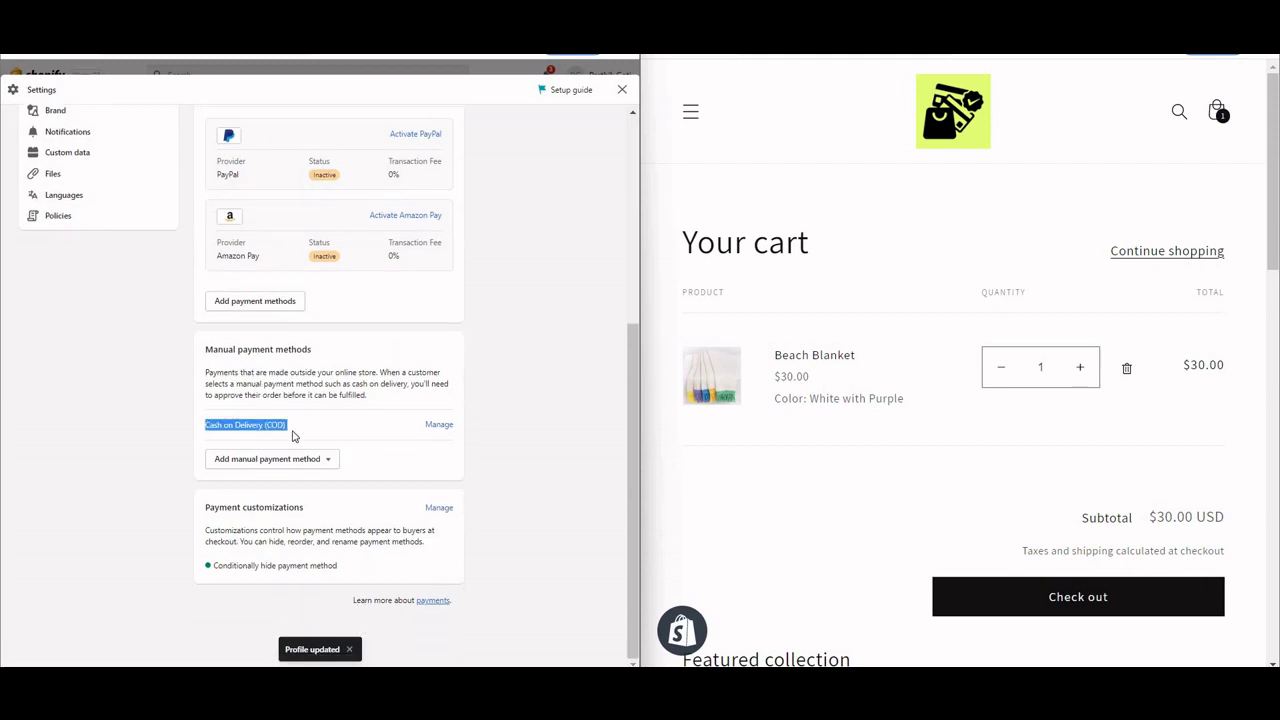
pyautogui.click(622, 91)
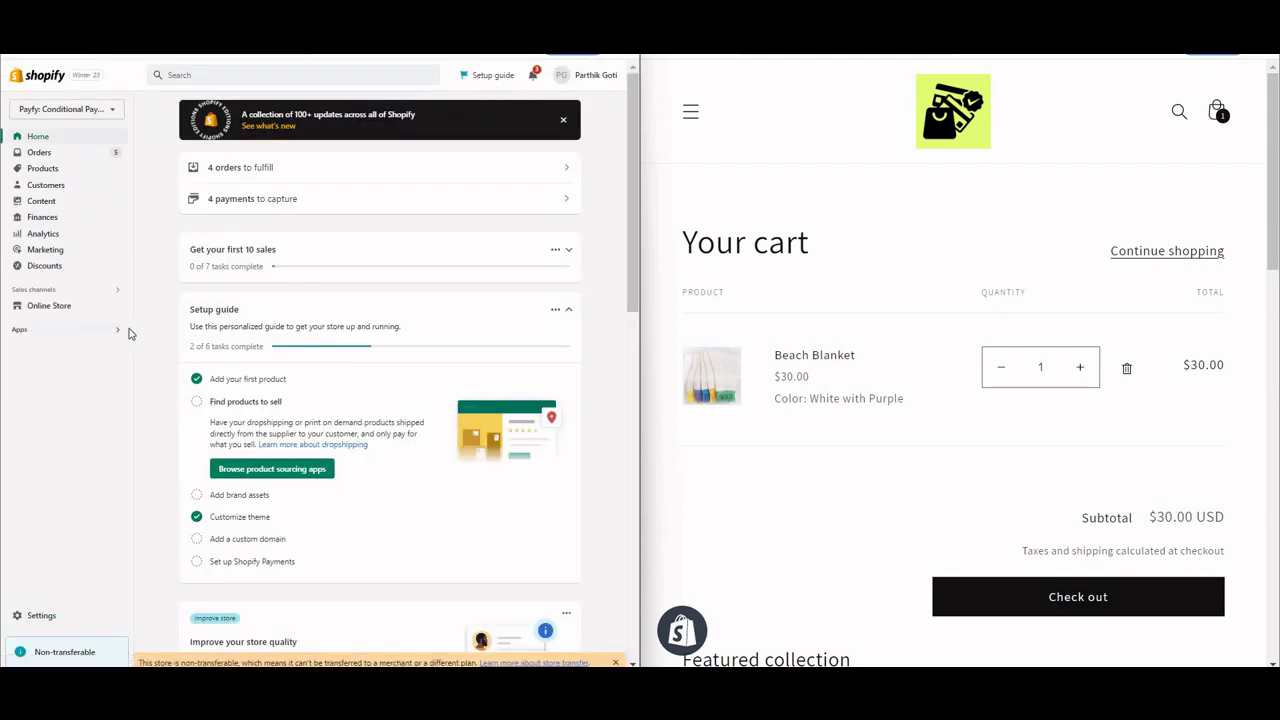
pyautogui.click(128, 333)
pyautogui.click(190, 121)
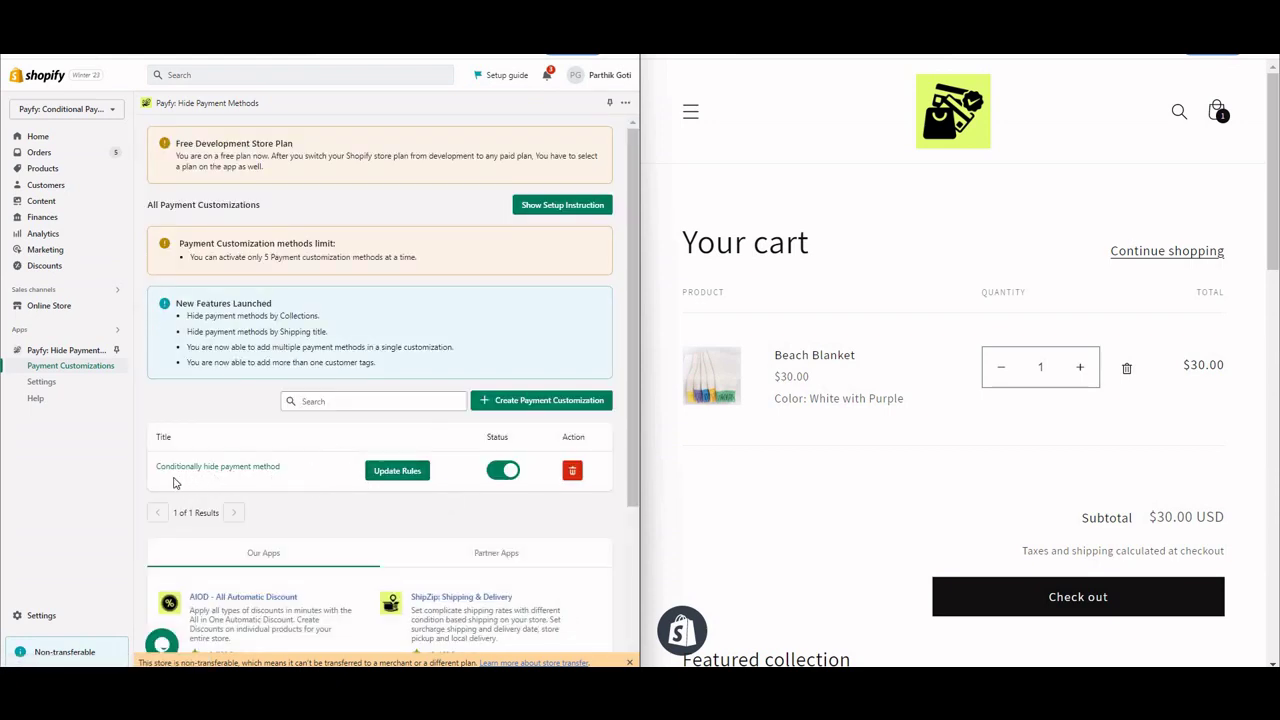
# Open the rules of 'Conditionally hide payment method', which hide COD when Total Amount is at least 100.
pyautogui.tripleClick(310, 466)
pyautogui.click(398, 472)
pyautogui.click(393, 476)
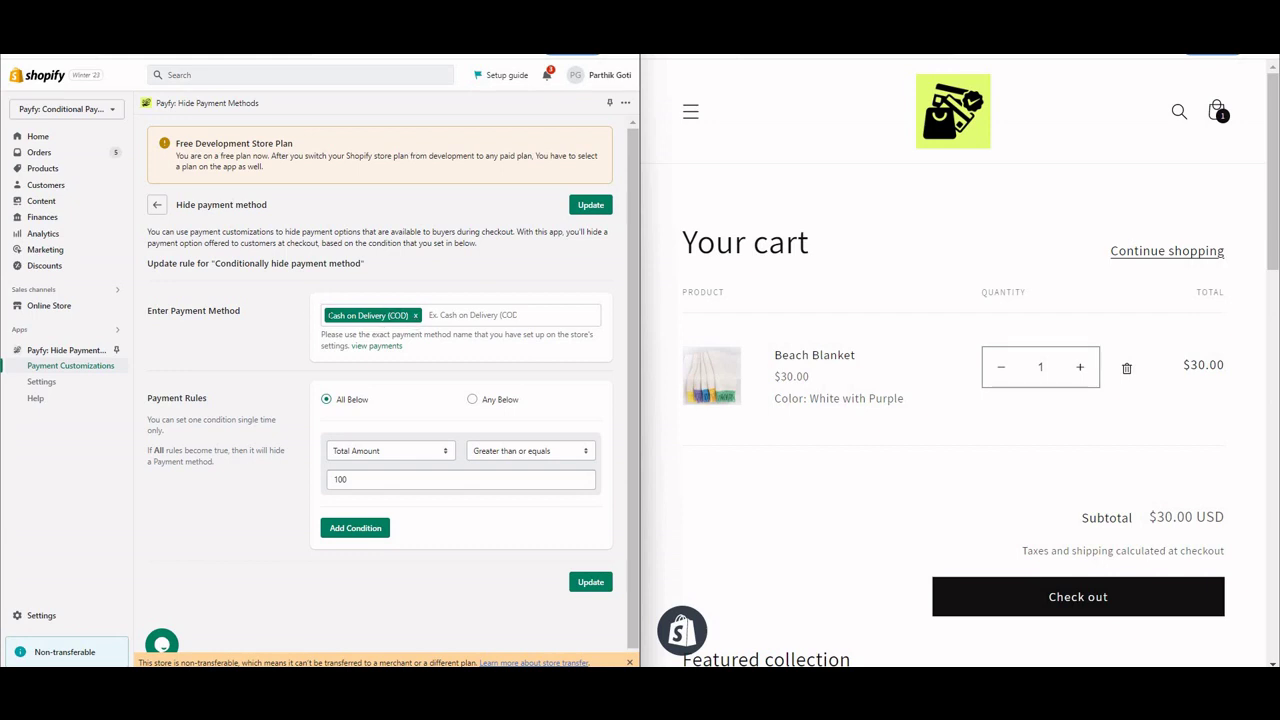
pyautogui.moveTo(408, 315); pyautogui.dragTo(327, 315)
pyautogui.click(440, 315)
pyautogui.click(417, 453)
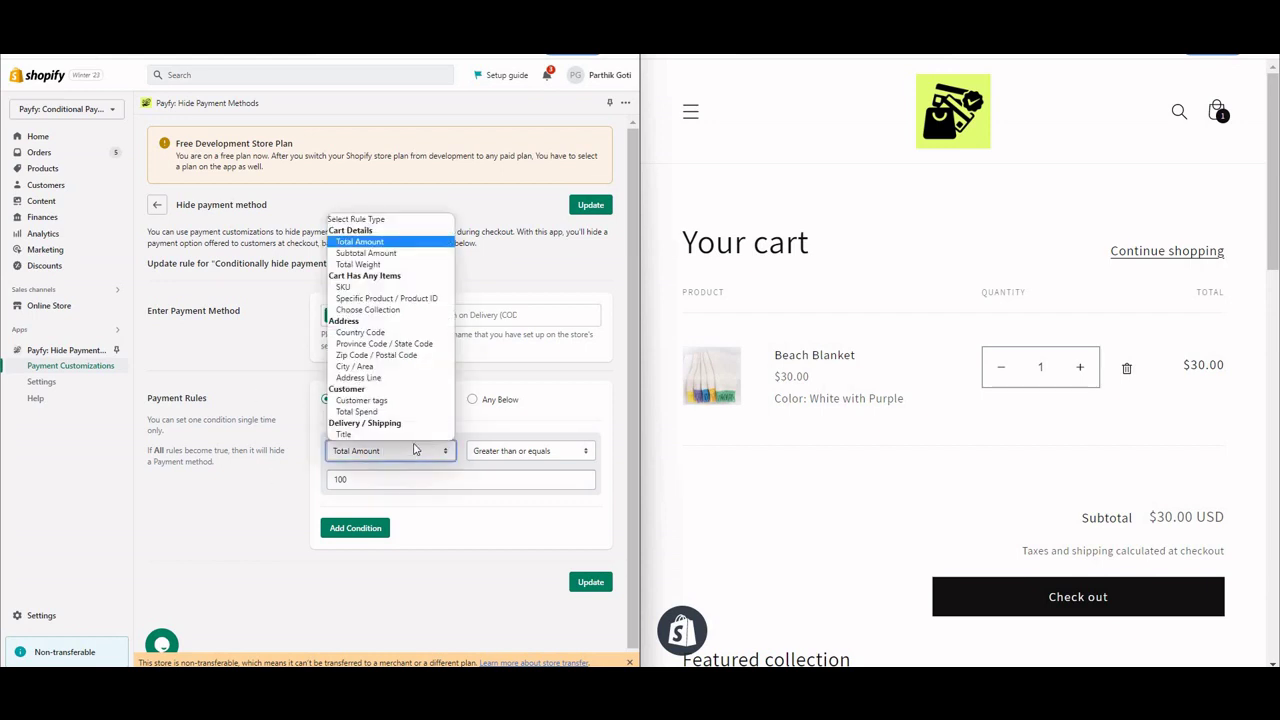
# Change the rule to hide COD when Title does not contain 'Extracharge with COD', and save it.
pyautogui.click(350, 438)
pyautogui.click(526, 452)
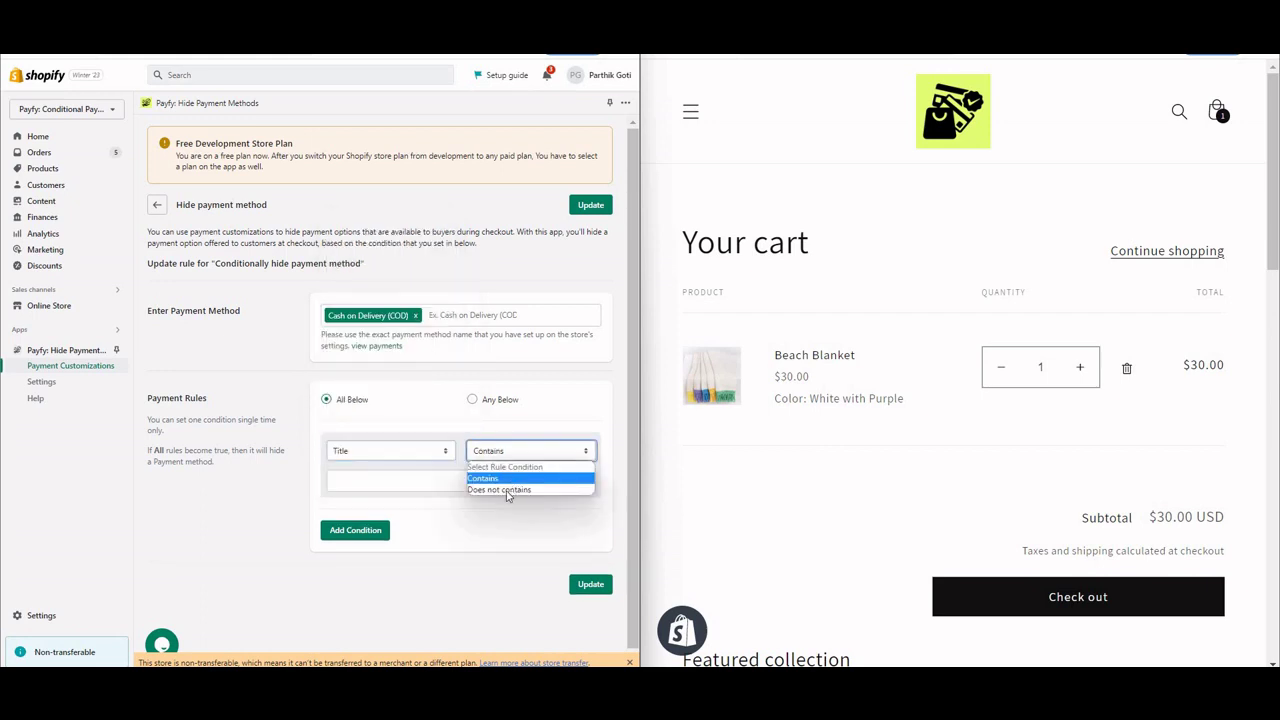
pyautogui.click(507, 490)
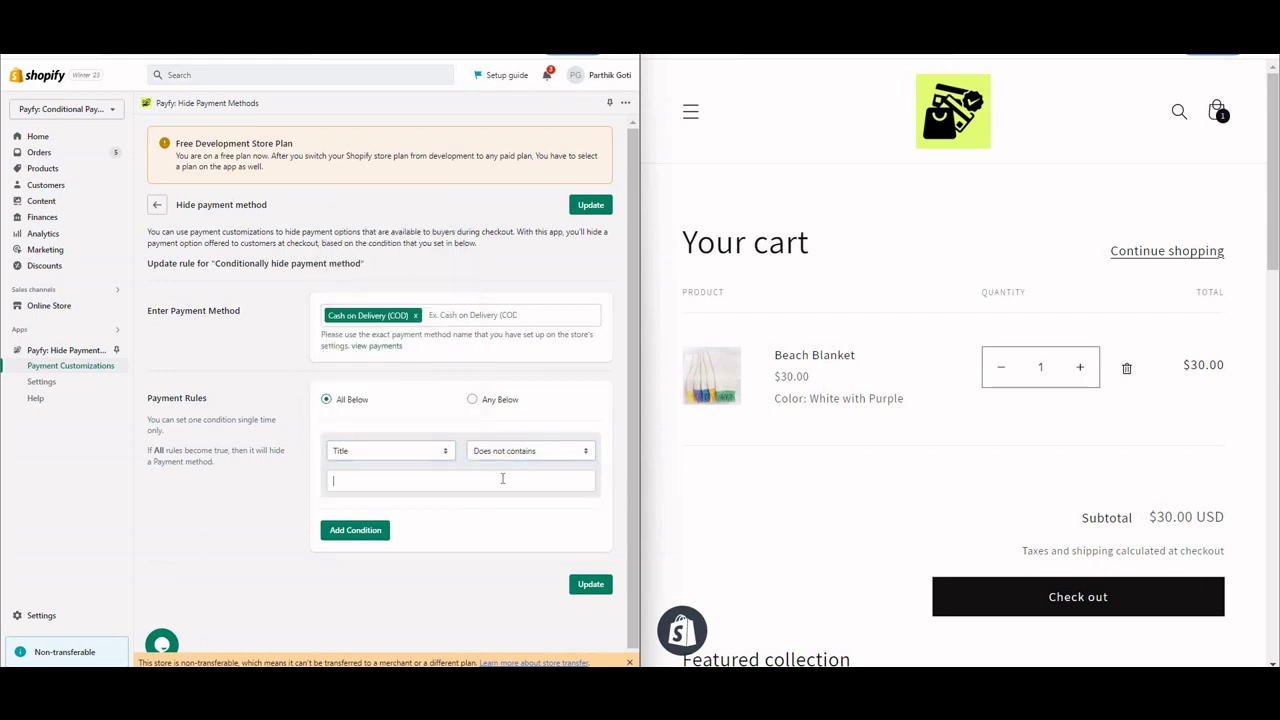
pyautogui.hotkey('ctrl', '`')
pyautogui.press('Down')
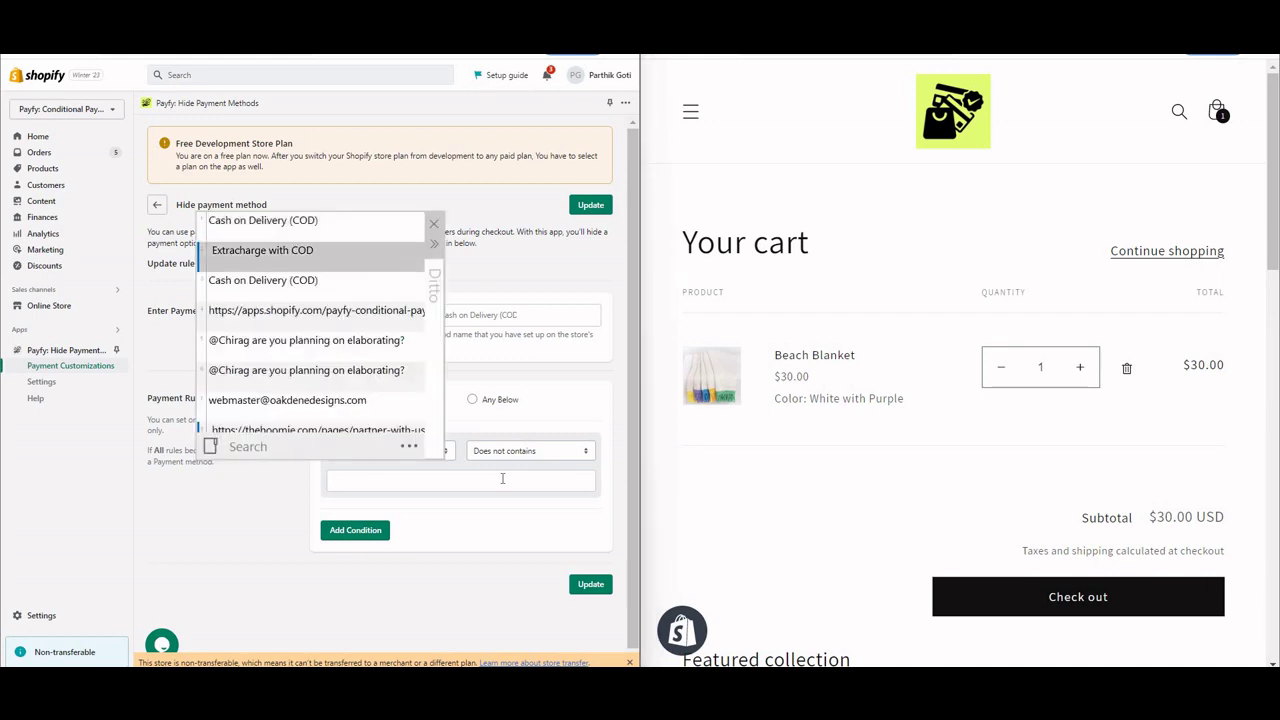
pyautogui.press('Return')
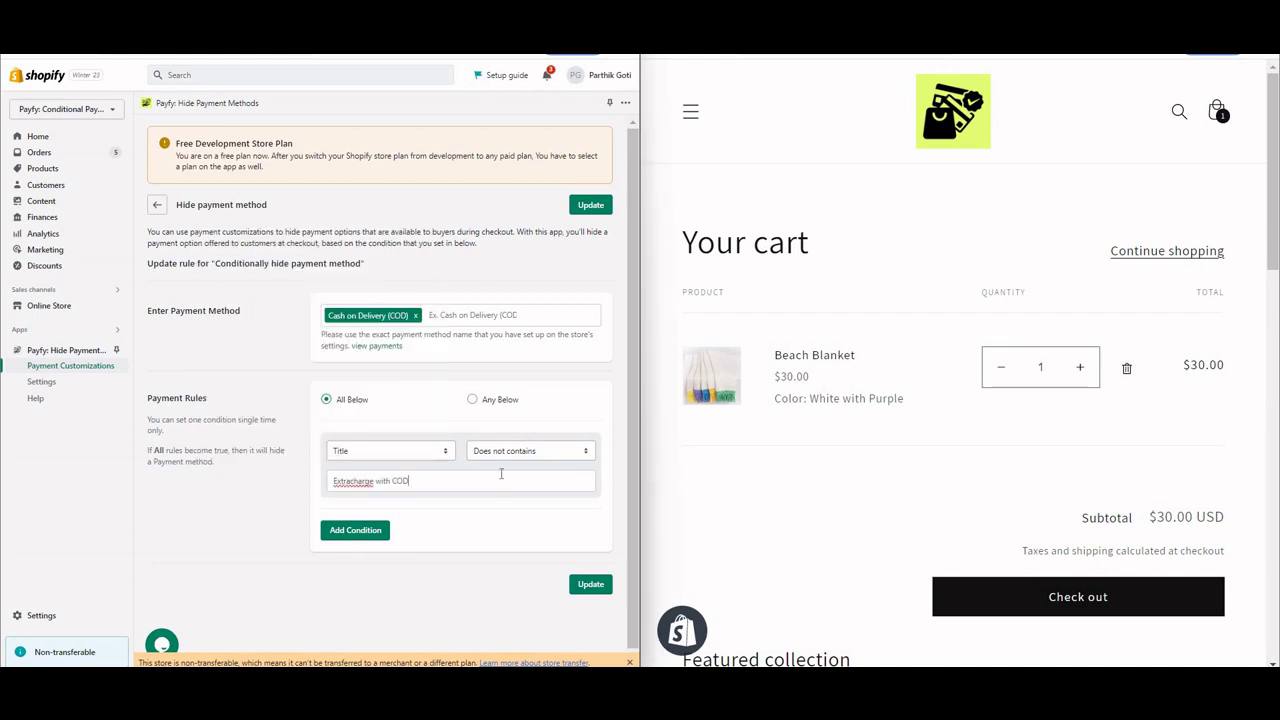
pyautogui.press('Return')
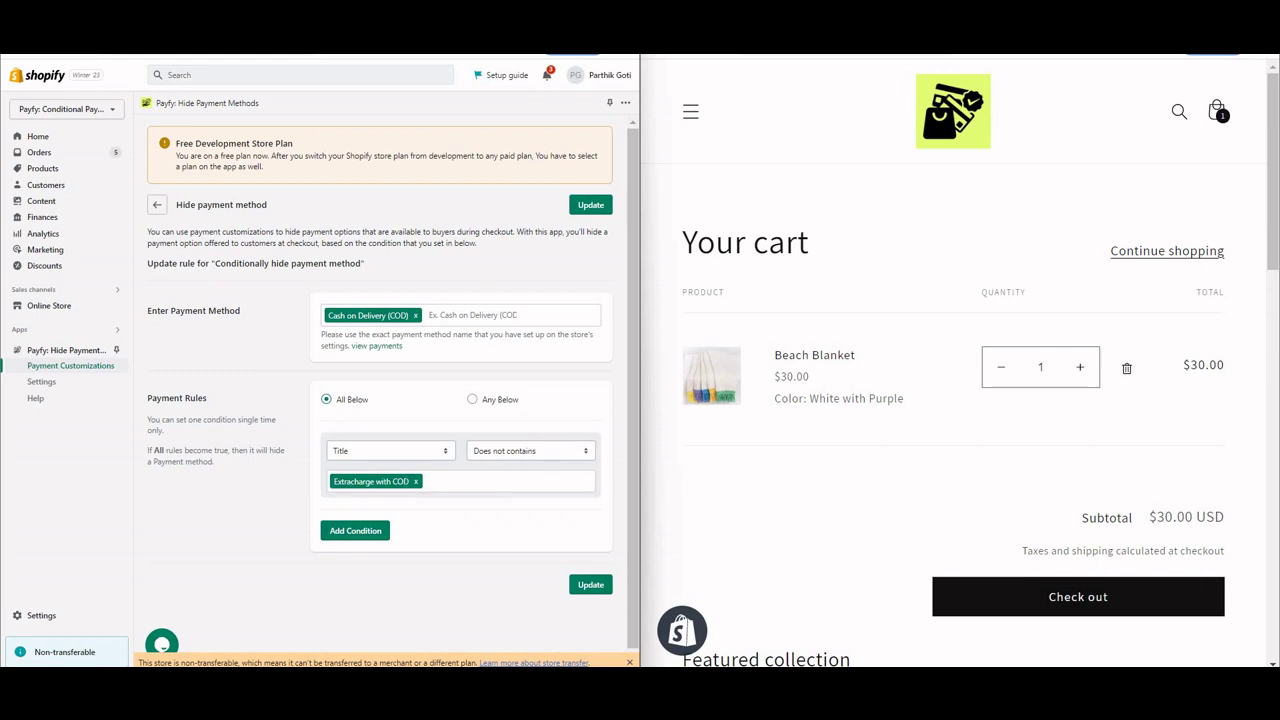
pyautogui.click(590, 584)
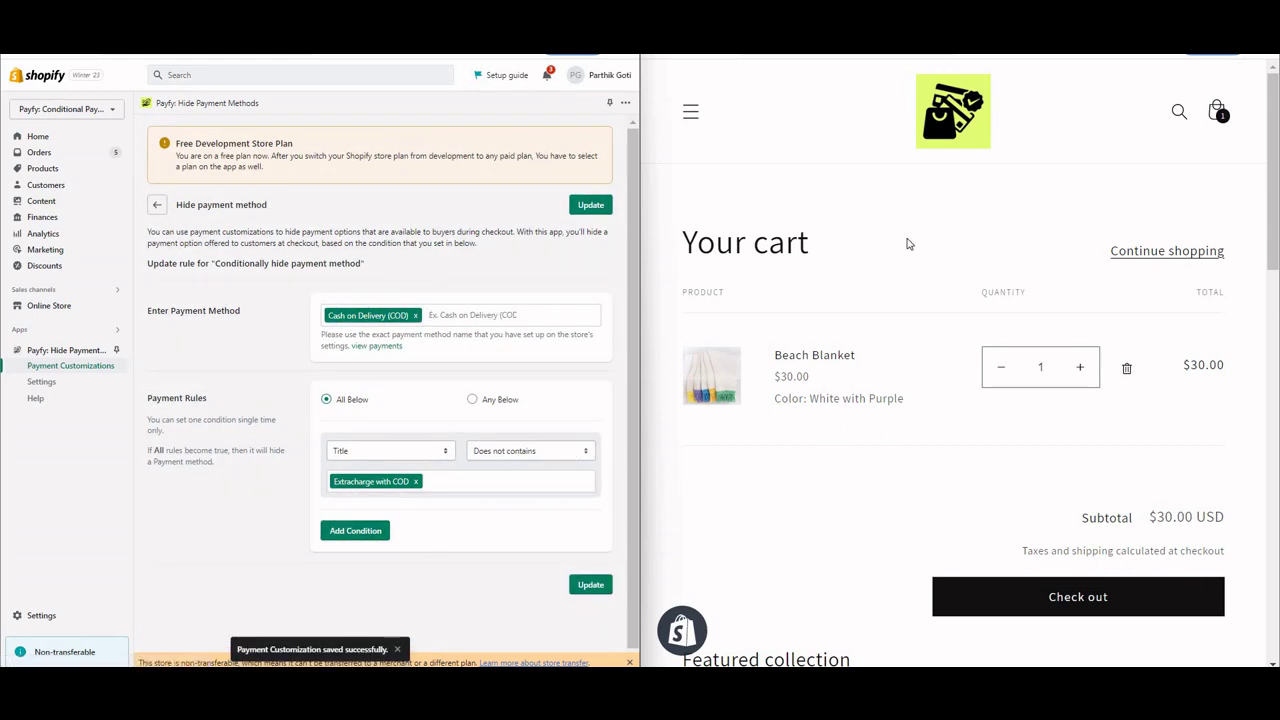
# At checkout, change the shipping method from Economy to Extracharge with COD at $19.90.
pyautogui.click(1085, 602)
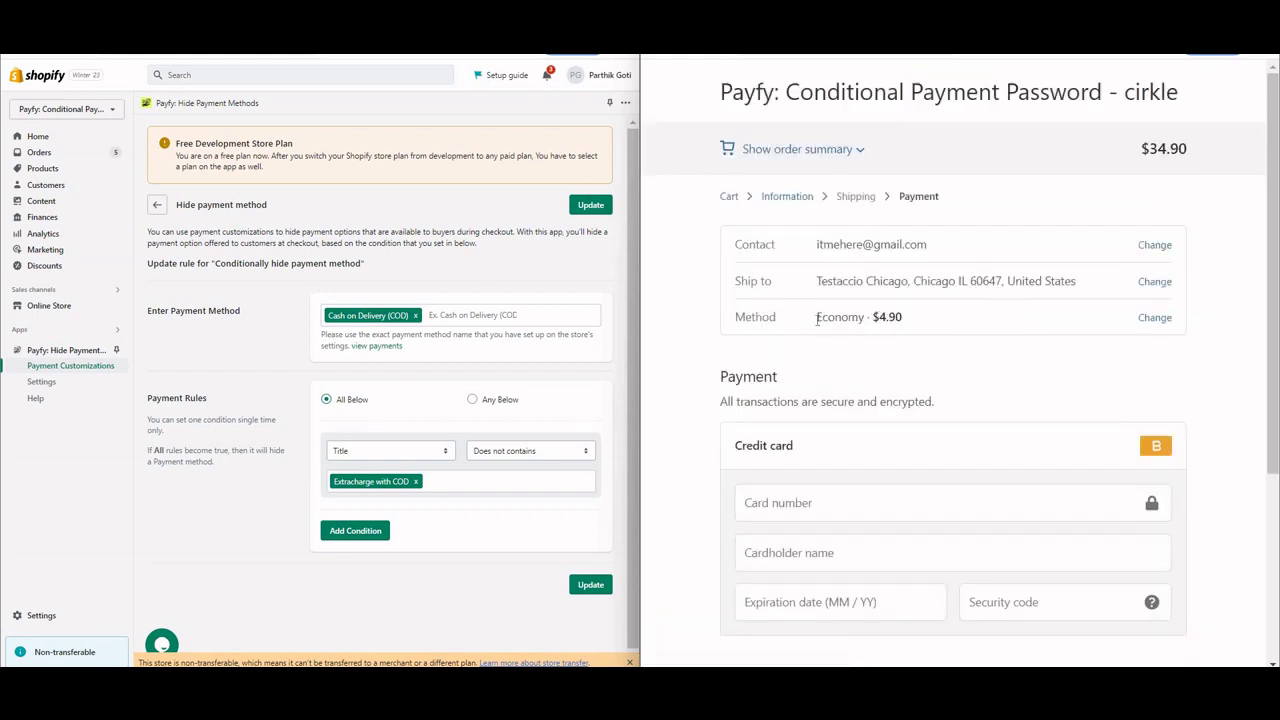
pyautogui.tripleClick(839, 316)
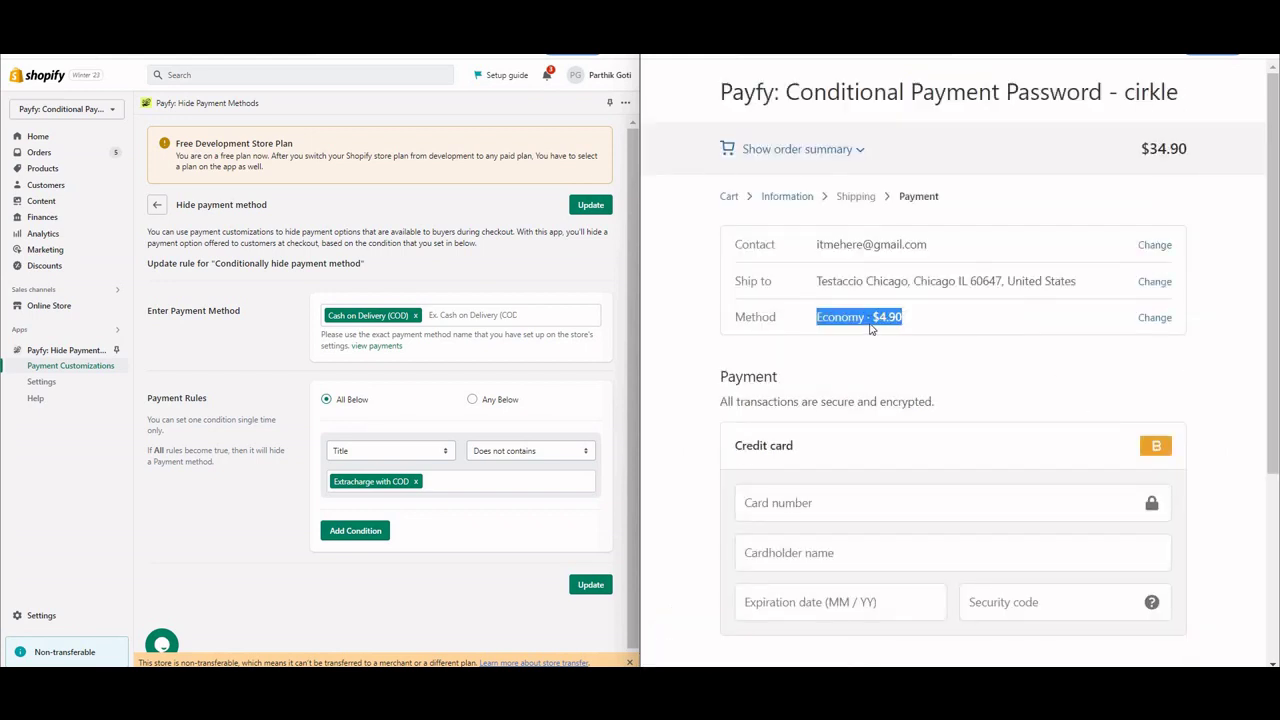
pyautogui.scroll(-2, 800, 400)
pyautogui.click(742, 481)
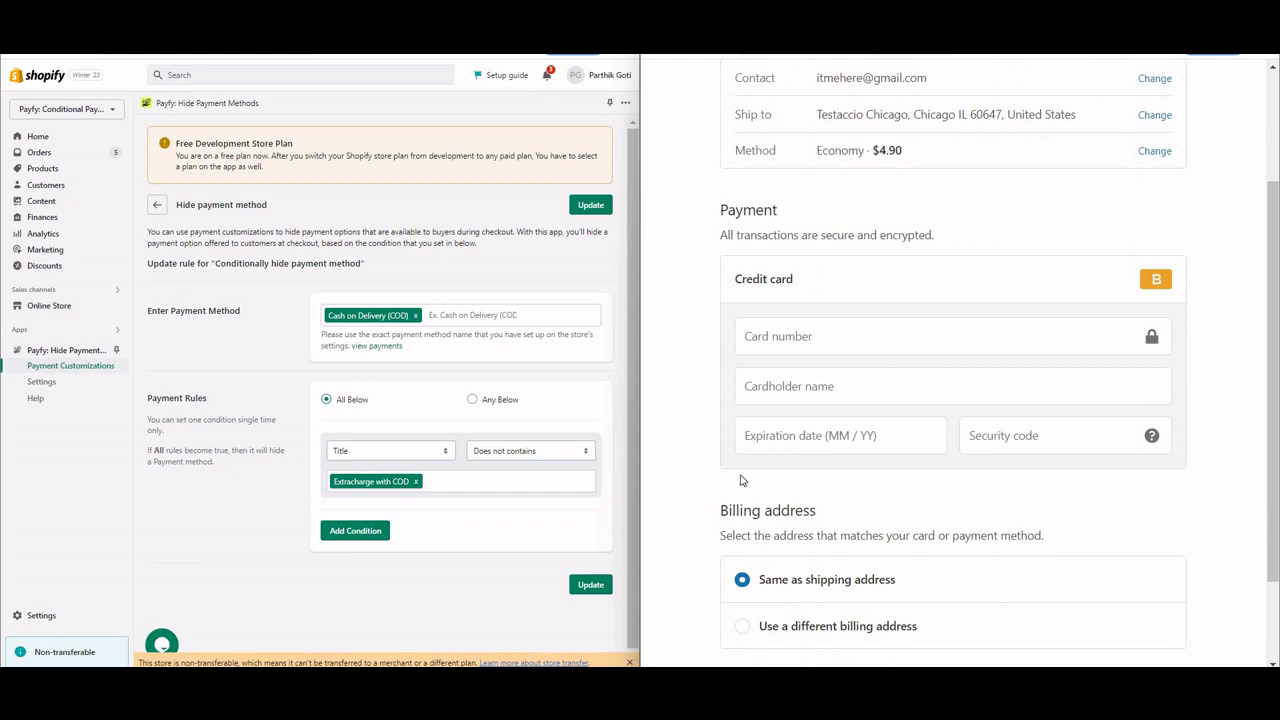
pyautogui.click(1154, 151)
pyautogui.click(795, 514)
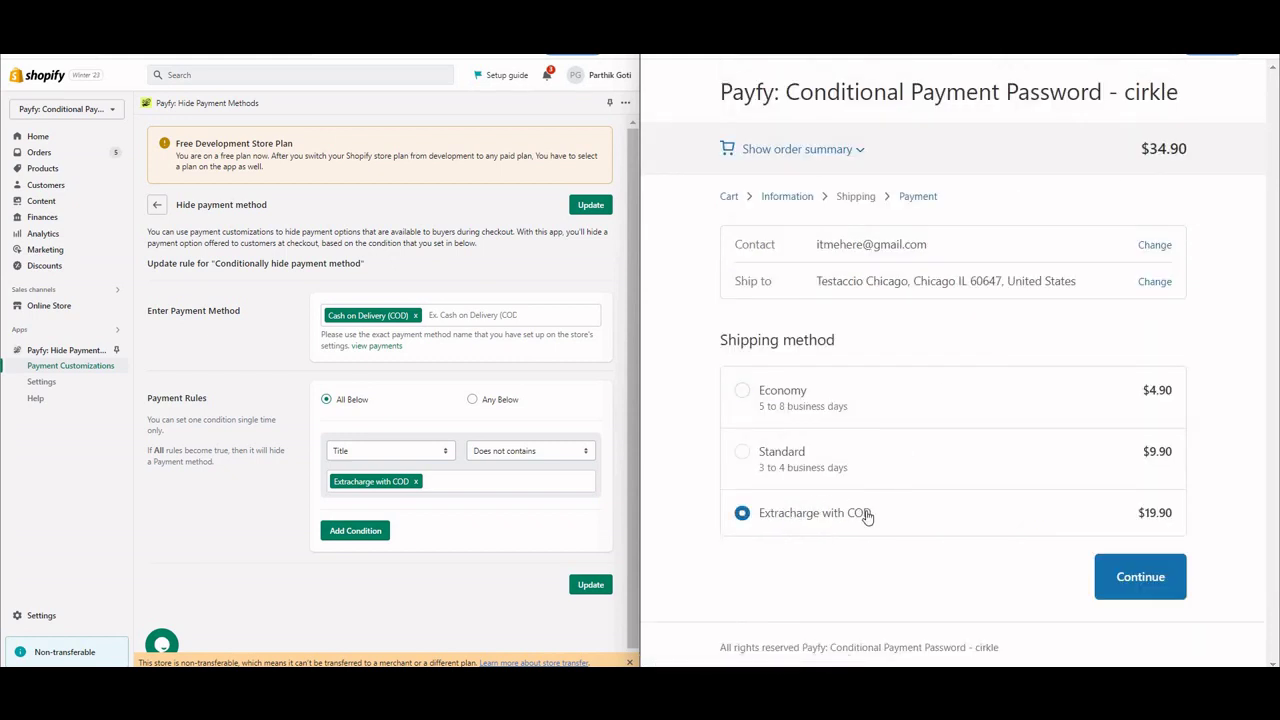
pyautogui.moveTo(1181, 515); pyautogui.dragTo(1144, 513)
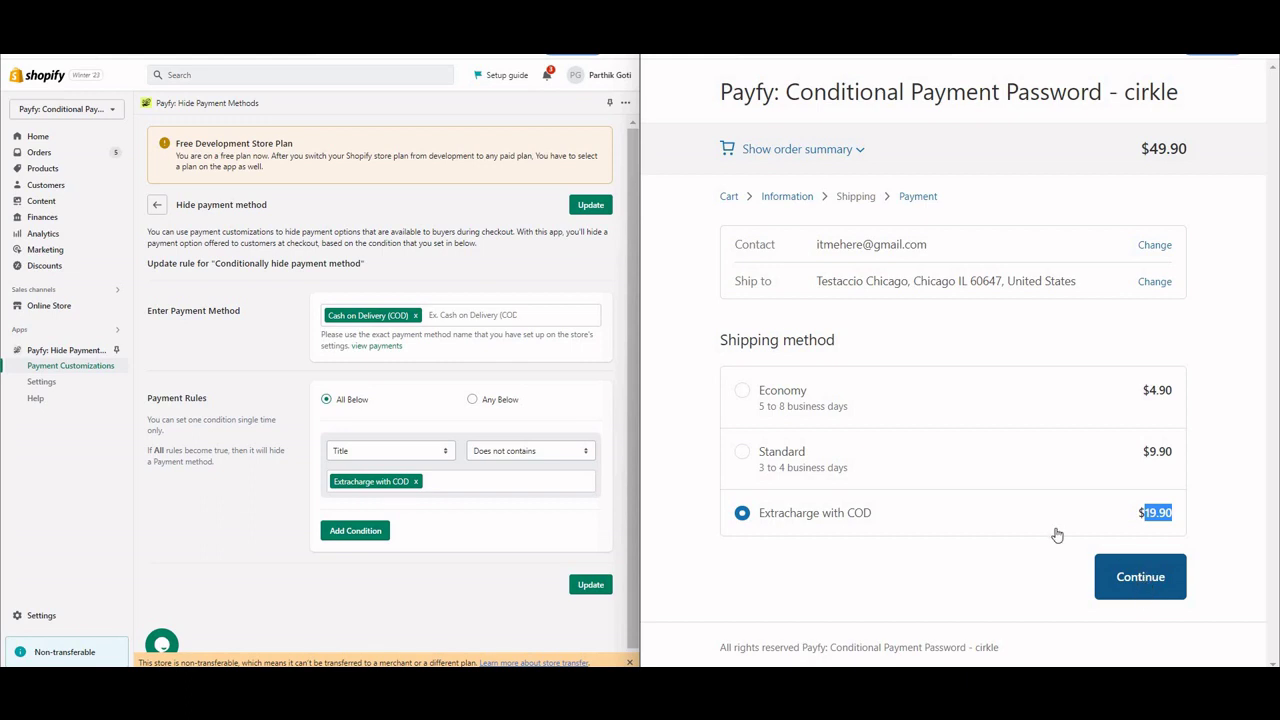
pyautogui.click(1129, 580)
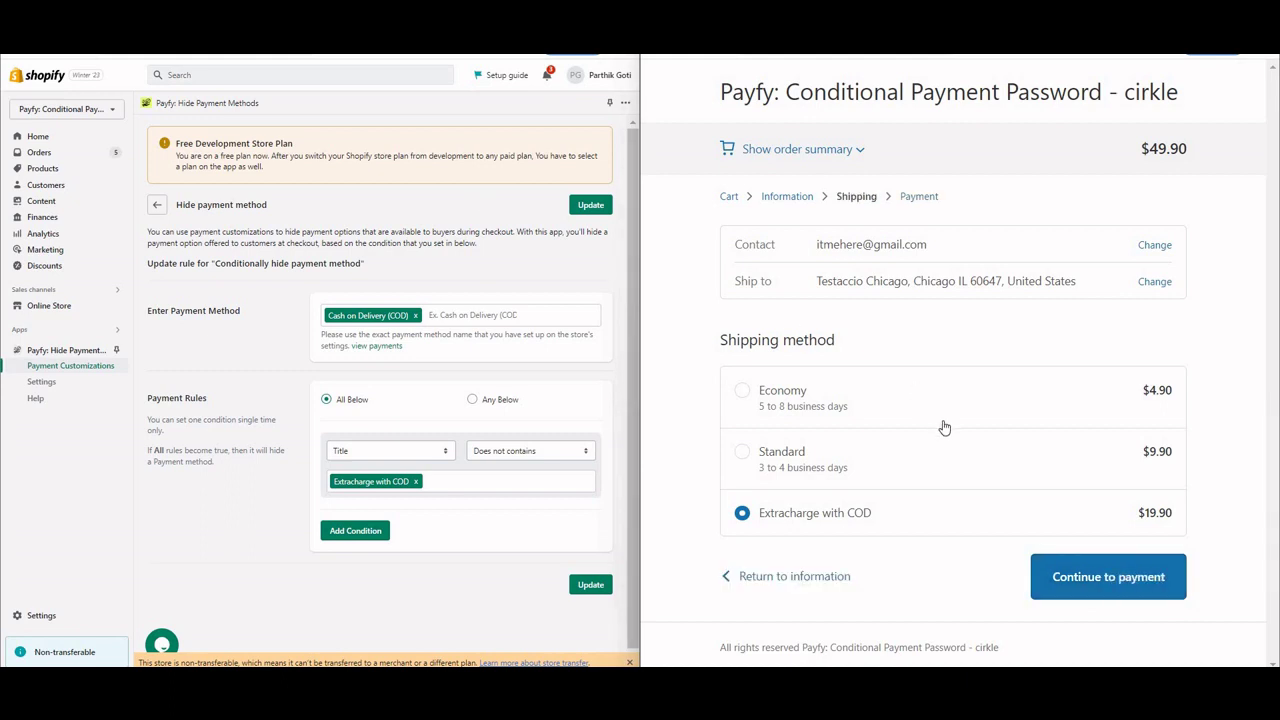
# Continue to payment and select Cash on Delivery (COD).
pyautogui.click(1128, 584)
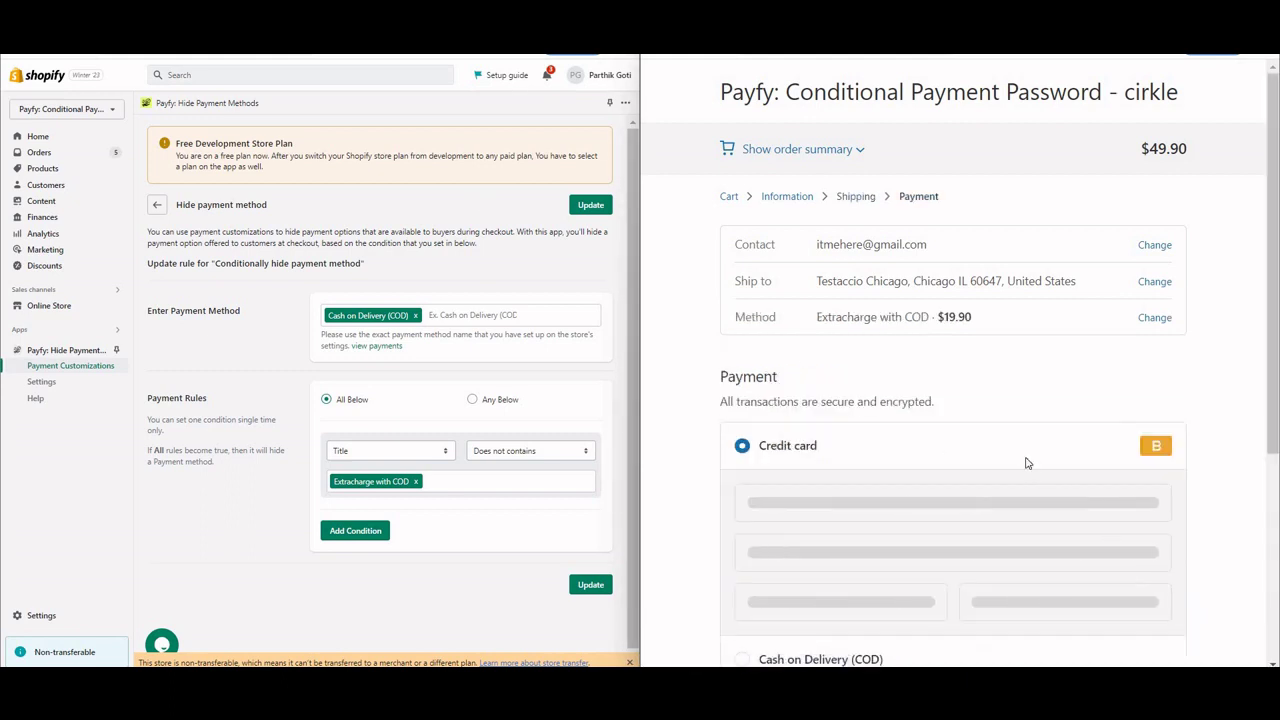
pyautogui.scroll(-3, 1023, 460)
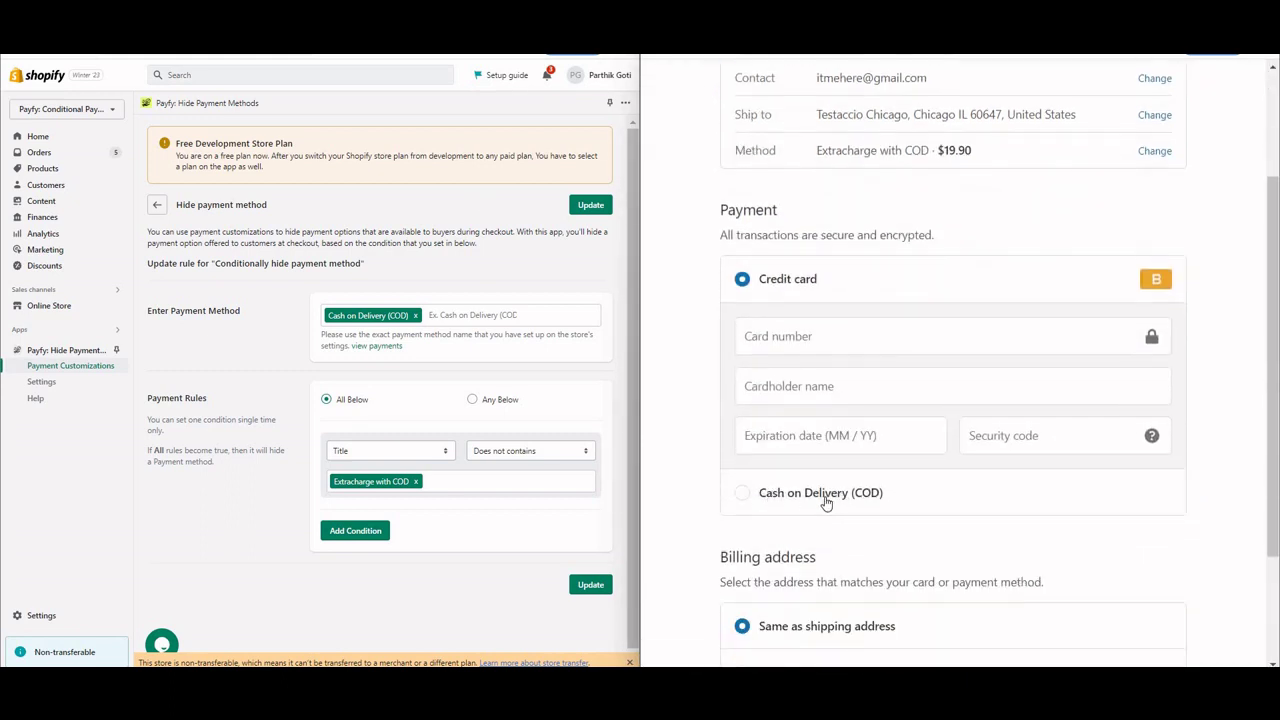
pyautogui.click(812, 494)
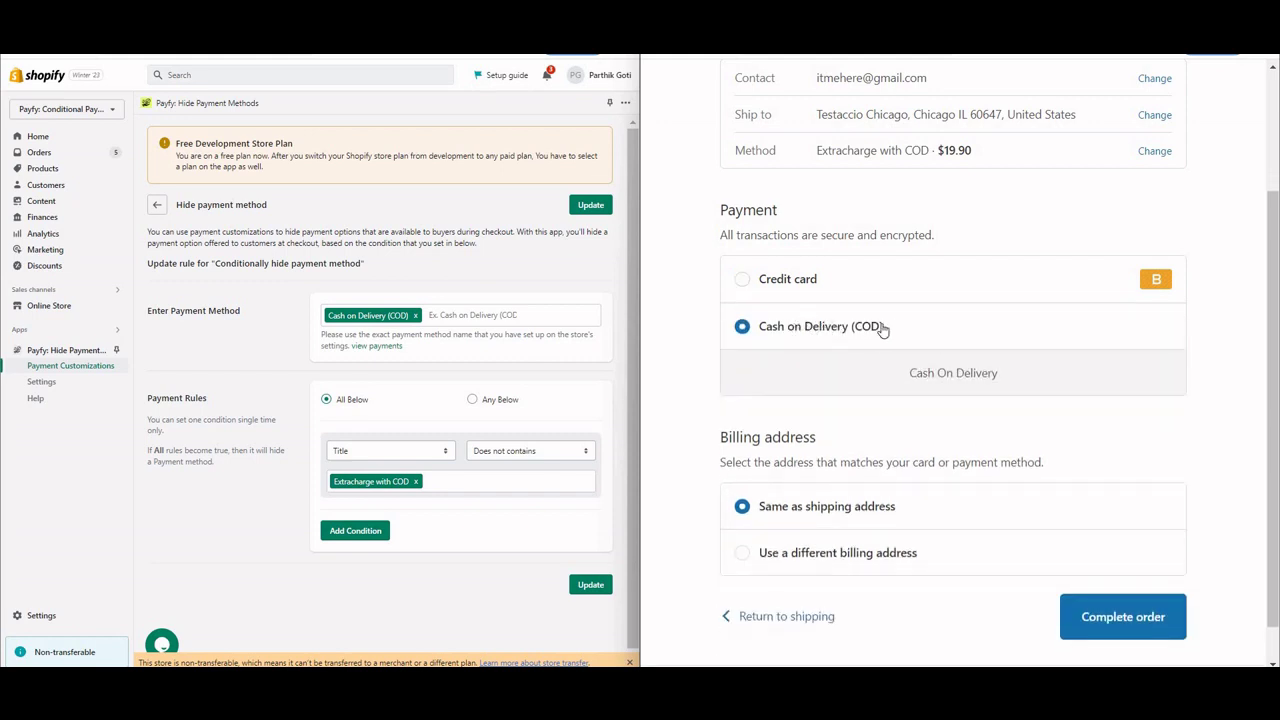
# Switch checkout shipping to Standard at $9.90, making the total $39.90, and continue to payment.
pyautogui.click(1155, 151)
pyautogui.click(762, 458)
pyautogui.click(786, 393)
pyautogui.click(762, 461)
pyautogui.click(1132, 591)
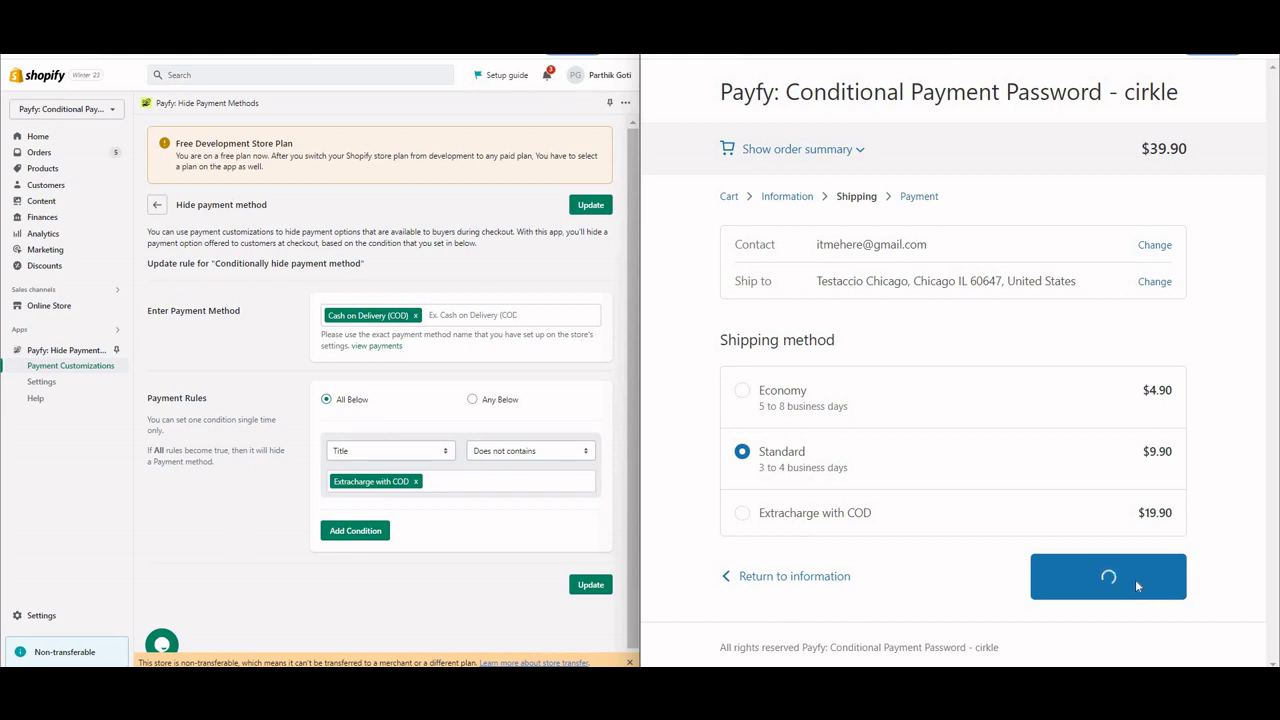
pyautogui.scroll(-2, 746, 466)
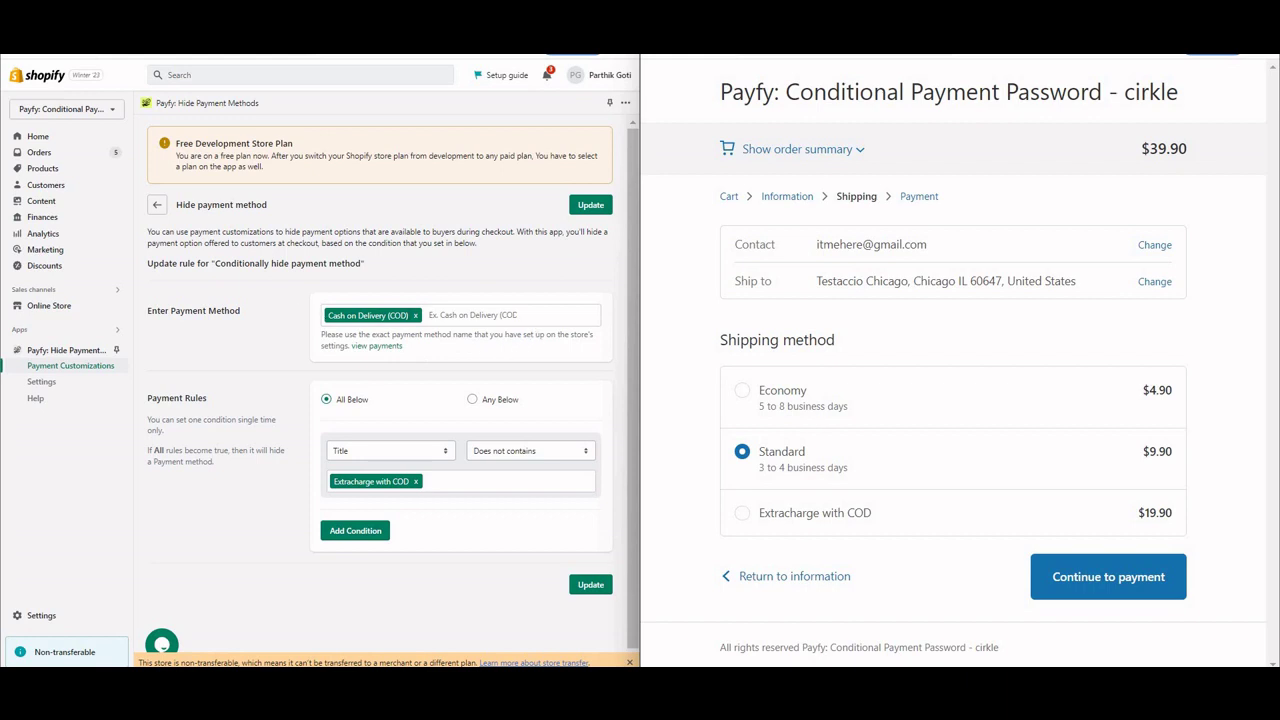
# Continue to payment with Standard shipping, where only credit card payment is offered.
pyautogui.click(390, 450)
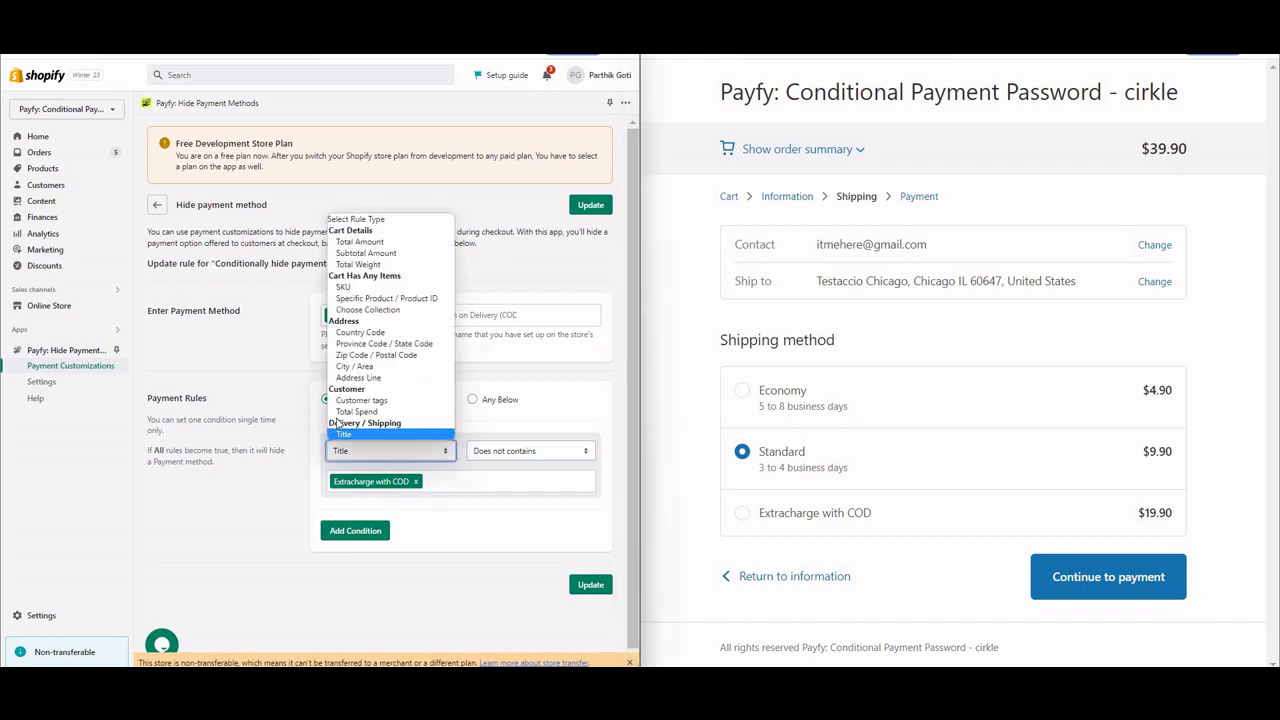
pyautogui.click(500, 456)
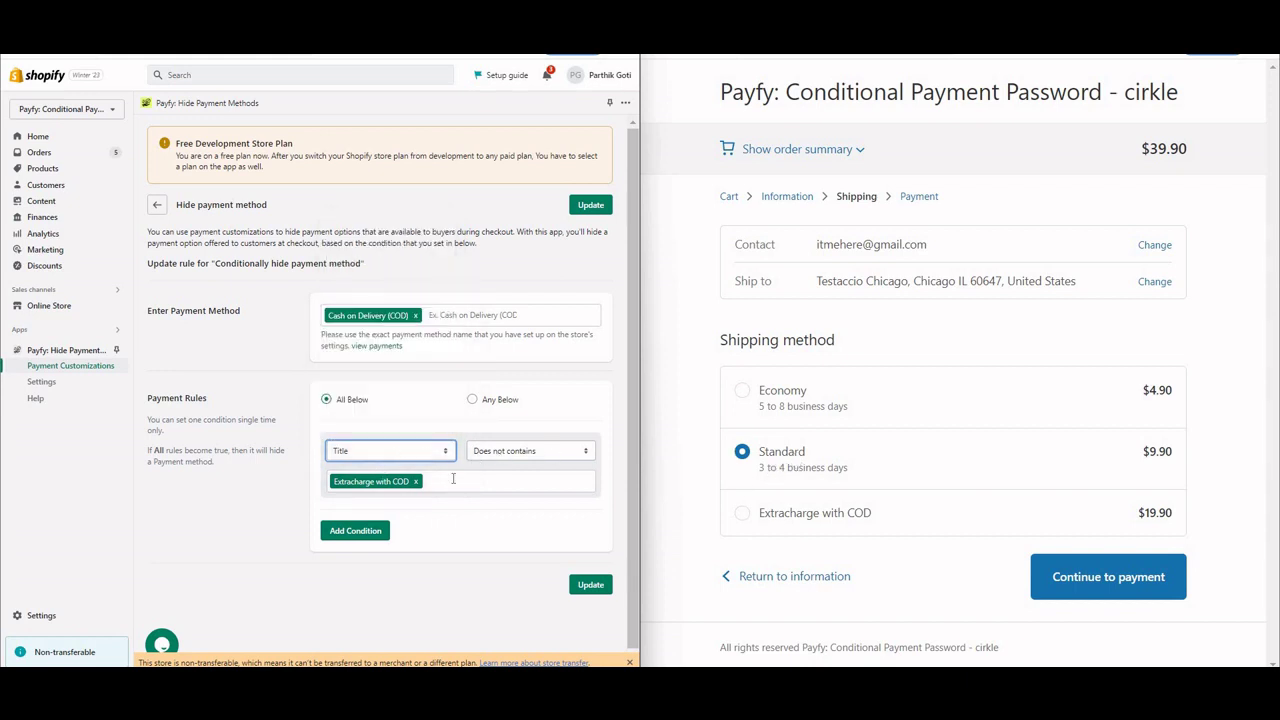
pyautogui.click(1154, 590)
pyautogui.scroll(-2, 834, 399)
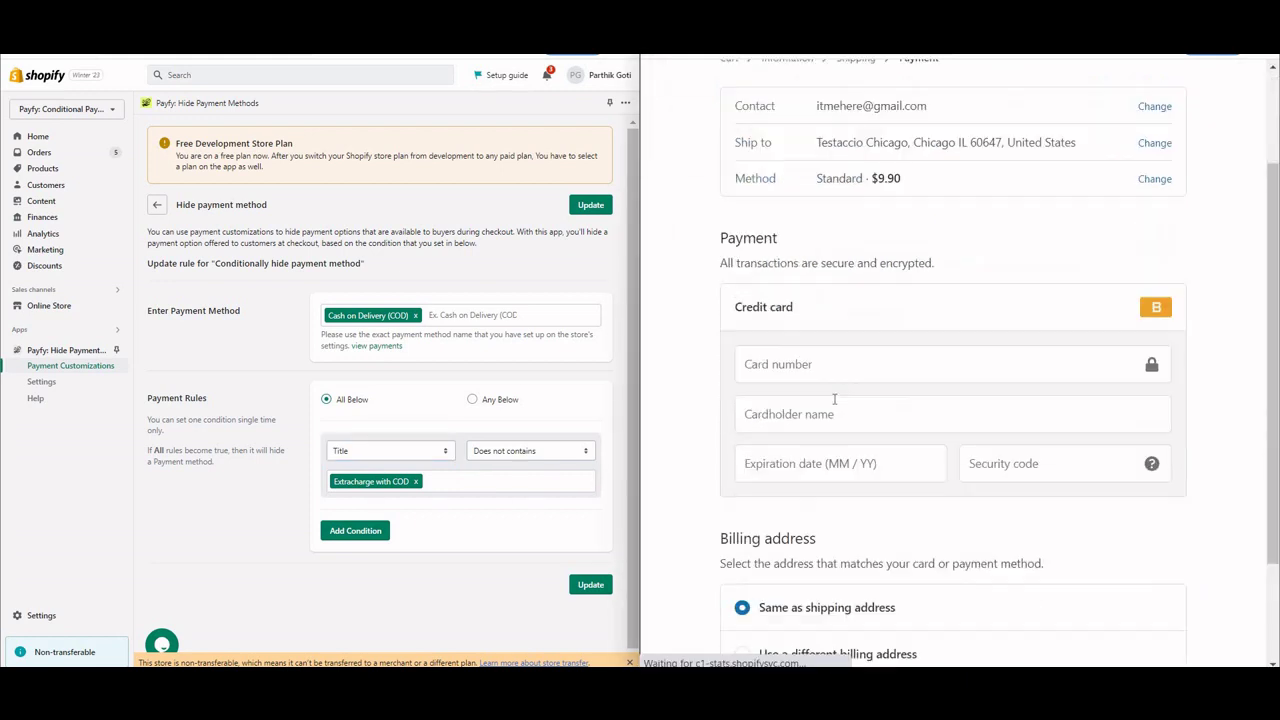
# Switch shipping back to Extracharge with COD ($19.90, total $49.90) and pick Cash on Delivery (COD).
pyautogui.click(1155, 155)
pyautogui.click(825, 518)
pyautogui.click(1131, 588)
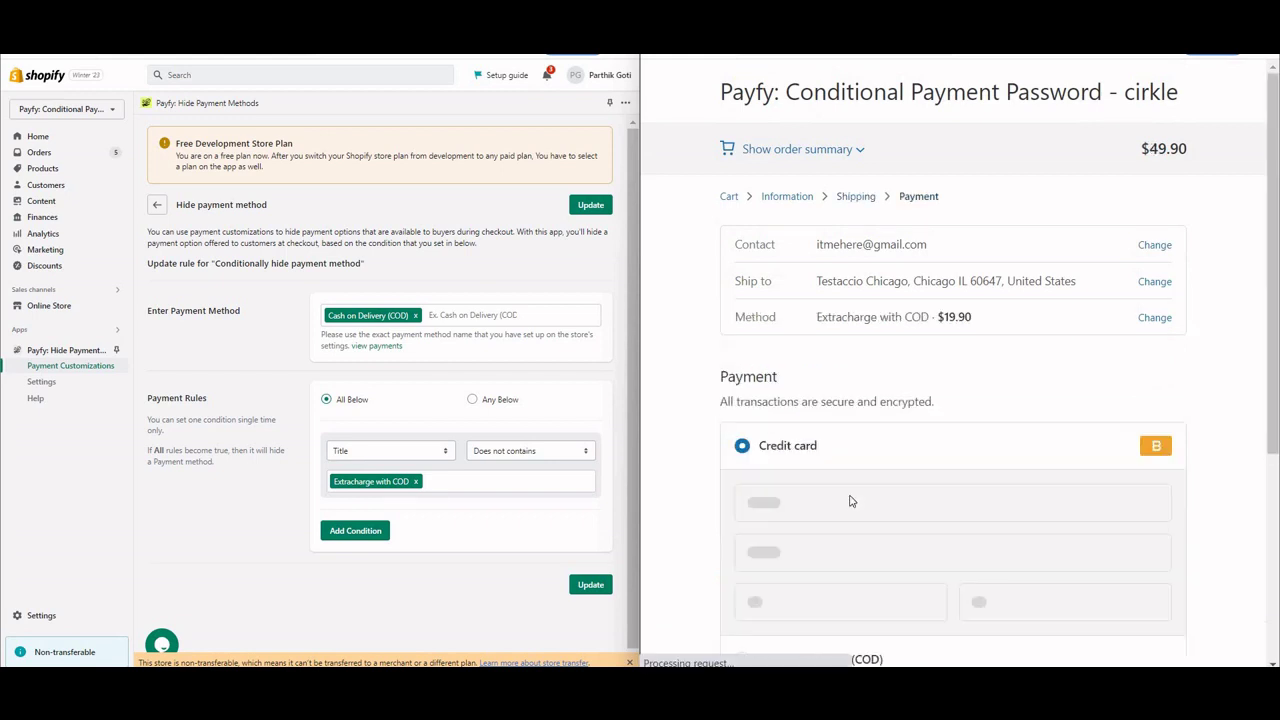
pyautogui.scroll(-3, 891, 463)
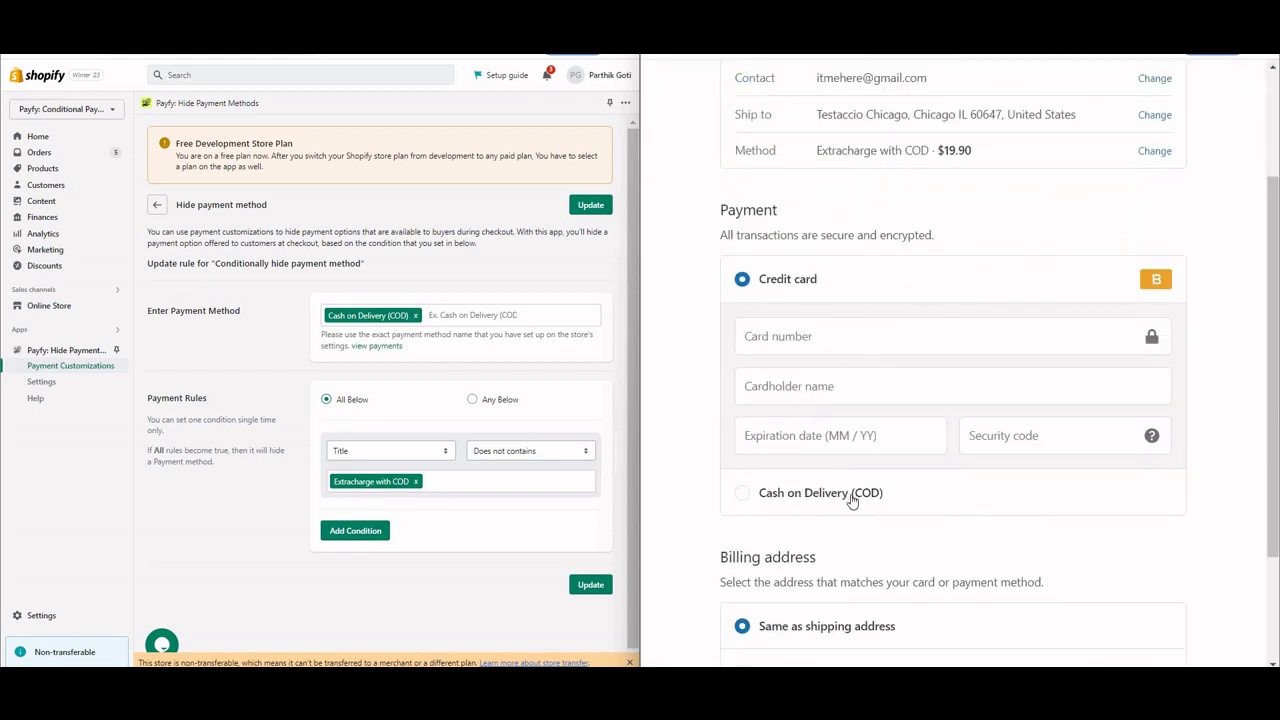
pyautogui.click(815, 473)
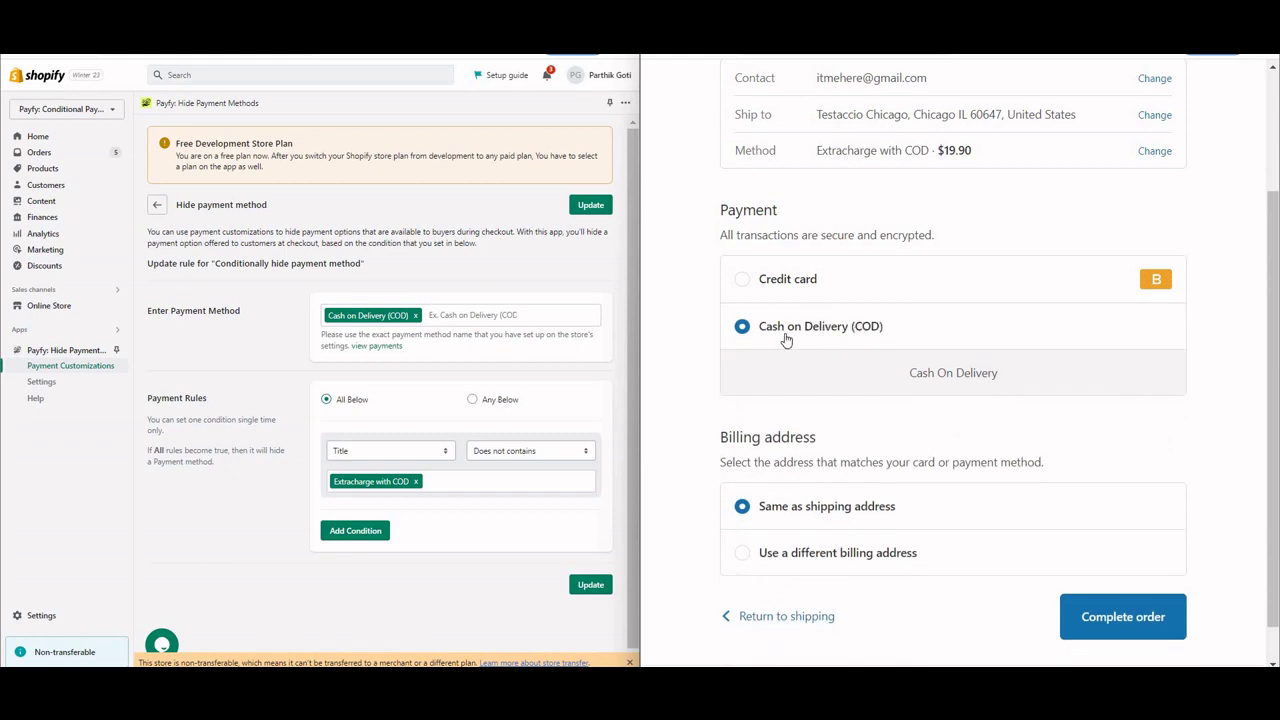